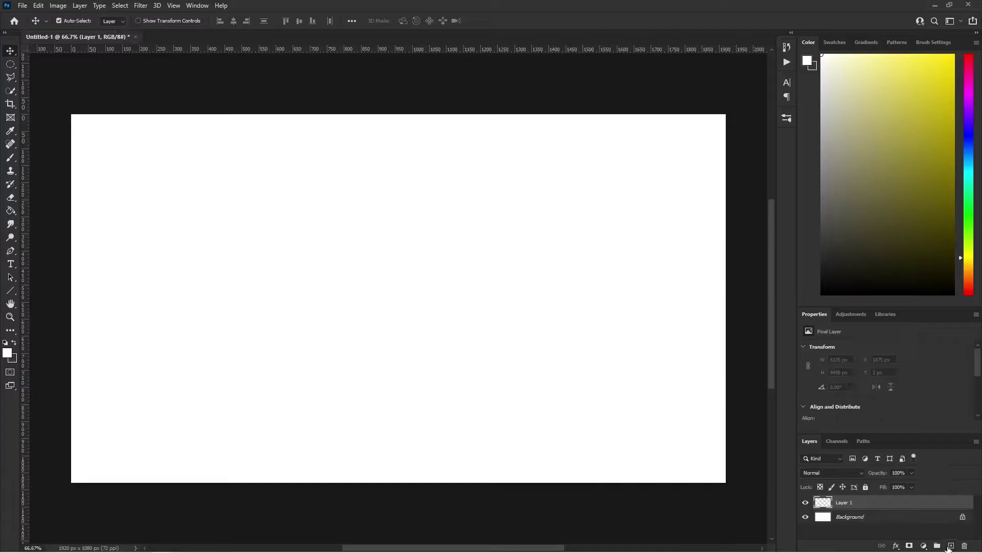
# - Replace the empty layer with a Solid Color fill layer set to dark grey #333030
pyautogui.hotkey('ctrl', 'z')
pyautogui.click(924, 545)
pyautogui.click(913, 367)
pyautogui.click(679, 228)
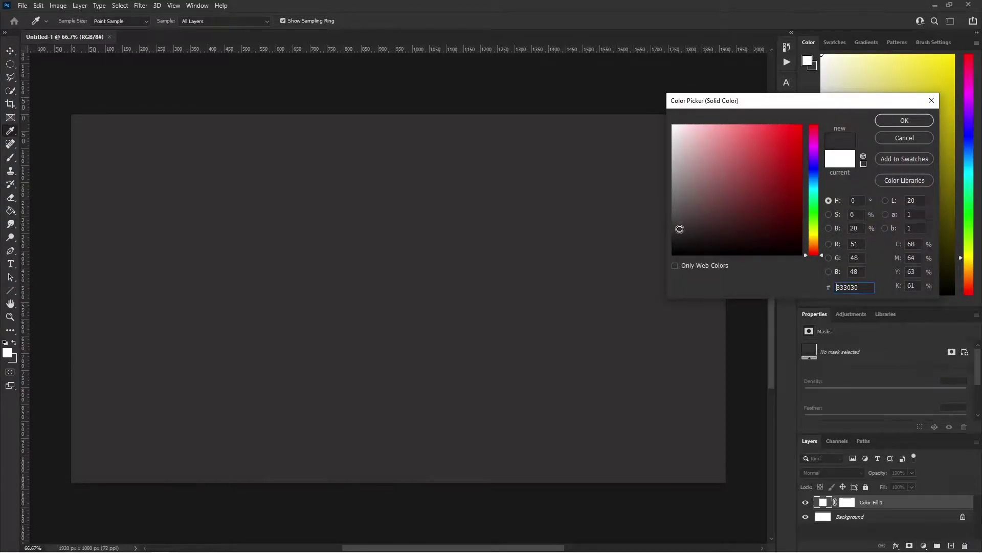
pyautogui.press('Return')
# - Choose a dark foreground and the Chalk brush, and paint dark strokes at lower left
pyautogui.click(788, 117)
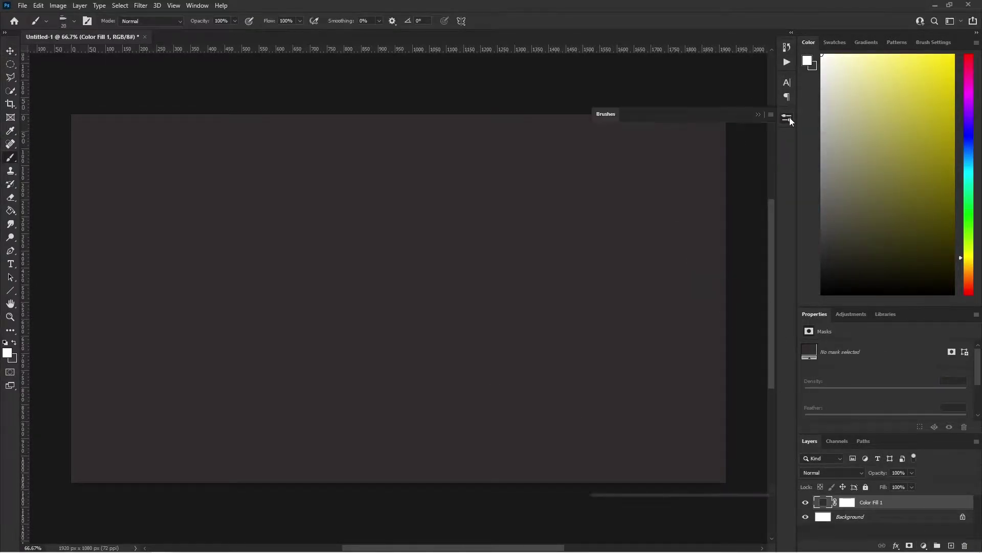
pyautogui.click(808, 61)
pyautogui.click(677, 244)
pyautogui.click(905, 120)
pyautogui.click(639, 306)
pyautogui.moveTo(330, 394); pyautogui.dragTo(183, 423)
pyautogui.moveTo(271, 395)
pyautogui.mouseDown()
pyautogui.moveTo(77, 432)
pyautogui.moveTo(208, 397)
pyautogui.mouseUp()
pyautogui.click(74, 442)
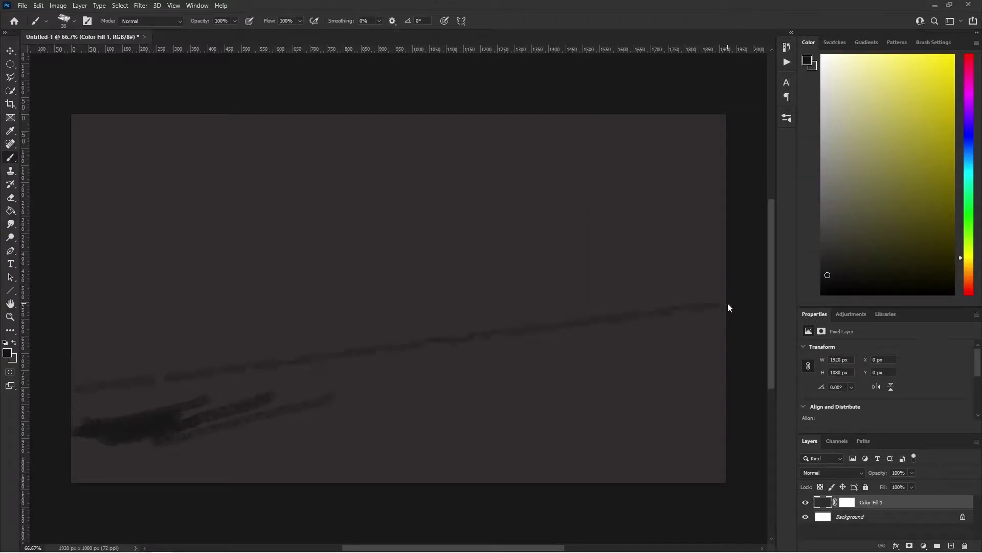
# - Paint a chalk line rising to the right edge, then fill the lower hills at size 100
pyautogui.moveTo(728, 307)
pyautogui.mouseDown()
pyautogui.moveTo(392, 469)
pyautogui.moveTo(88, 468)
pyautogui.moveTo(61, 405)
pyautogui.moveTo(399, 364)
pyautogui.moveTo(513, 430)
pyautogui.moveTo(570, 435)
pyautogui.moveTo(634, 369)
pyautogui.mouseUp()
pyautogui.click(75, 21)
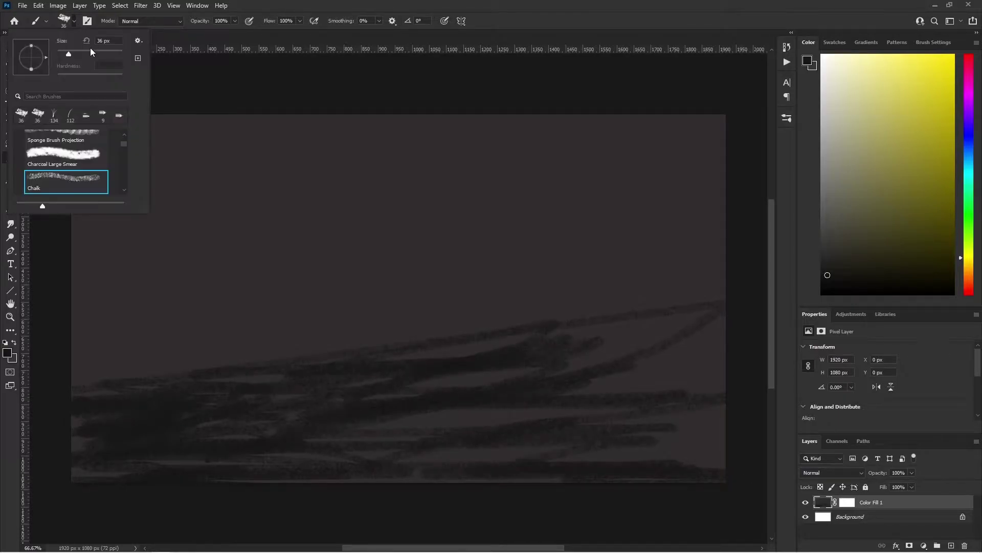
pyautogui.click(90, 52)
pyautogui.moveTo(503, 460)
pyautogui.mouseDown()
pyautogui.moveTo(309, 459)
pyautogui.moveTo(636, 375)
pyautogui.moveTo(630, 406)
pyautogui.moveTo(495, 348)
pyautogui.moveTo(662, 377)
pyautogui.moveTo(640, 331)
pyautogui.moveTo(234, 487)
pyautogui.moveTo(90, 435)
pyautogui.mouseUp()
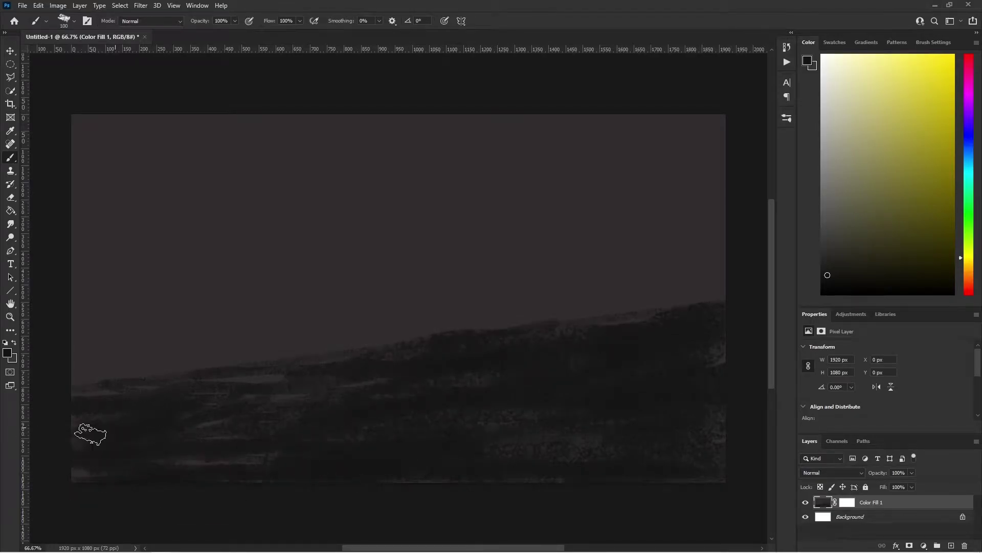
pyautogui.click(787, 118)
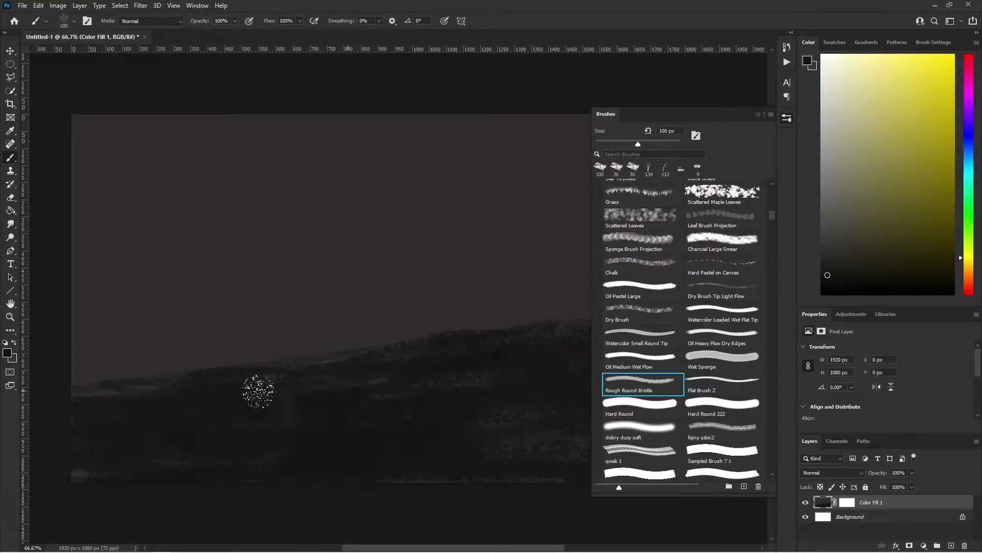
# - Switch to a near-white foreground and paint pale grey streaks across the lower hills
pyautogui.keyDown('alt'); pyautogui.click(136, 463); pyautogui.keyUp('alt')
pyautogui.moveTo(275, 461); pyautogui.dragTo(99, 468)
pyautogui.hotkey('ctrl', 'z')
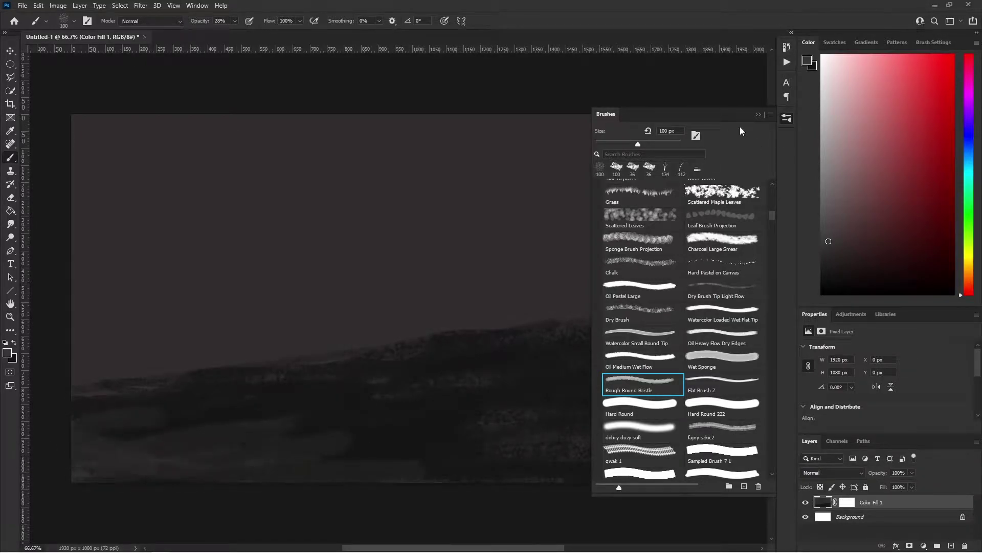
pyautogui.click(758, 114)
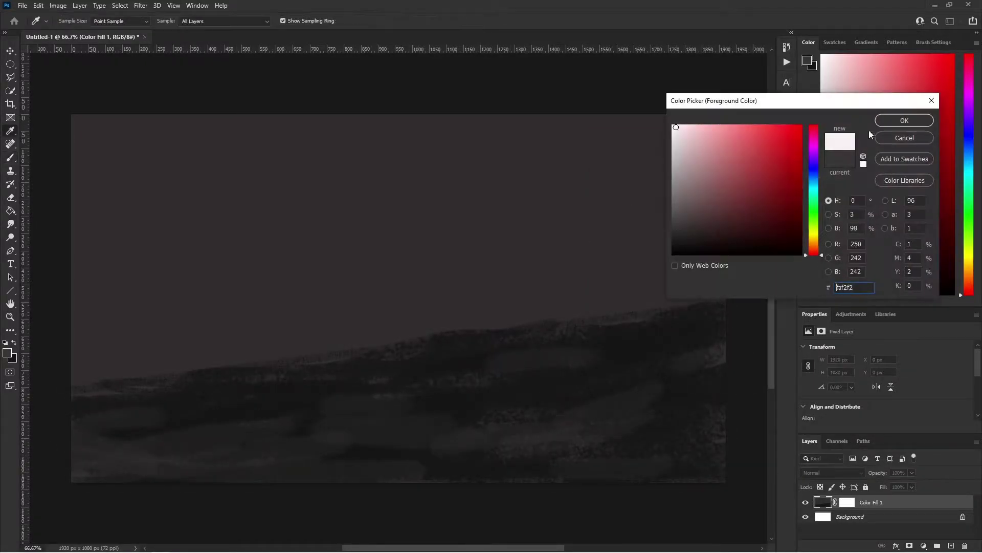
pyautogui.moveTo(683, 366); pyautogui.dragTo(599, 407)
pyautogui.moveTo(670, 422); pyautogui.dragTo(478, 453)
pyautogui.moveTo(565, 462)
pyautogui.mouseDown()
pyautogui.moveTo(478, 471)
pyautogui.moveTo(76, 465)
pyautogui.moveTo(408, 405)
pyautogui.moveTo(667, 413)
pyautogui.mouseUp()
# - With the Sponge Brush Projection and fajny szkic2 brushes, paint light and dark strokes across the lower landscape
pyautogui.click(787, 118)
pyautogui.click(639, 216)
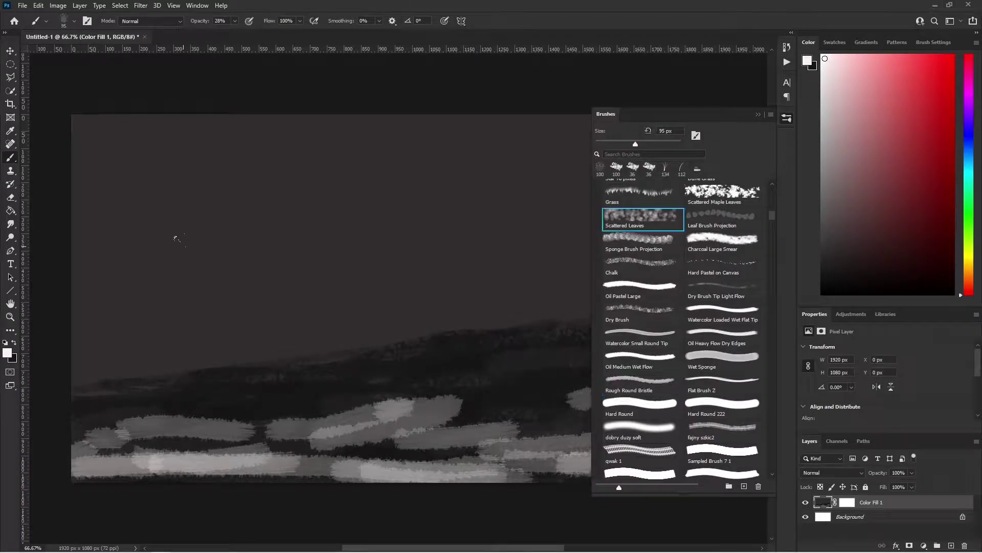
pyautogui.click(643, 241)
pyautogui.scroll(2, 705, 250)
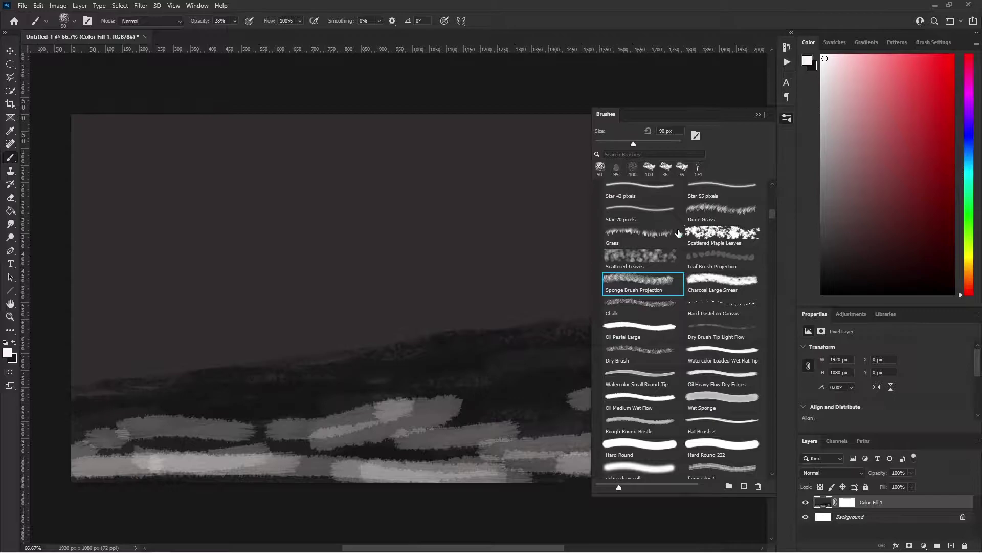
pyautogui.scroll(-5, 678, 233)
pyautogui.scroll(2, 679, 233)
pyautogui.click(725, 381)
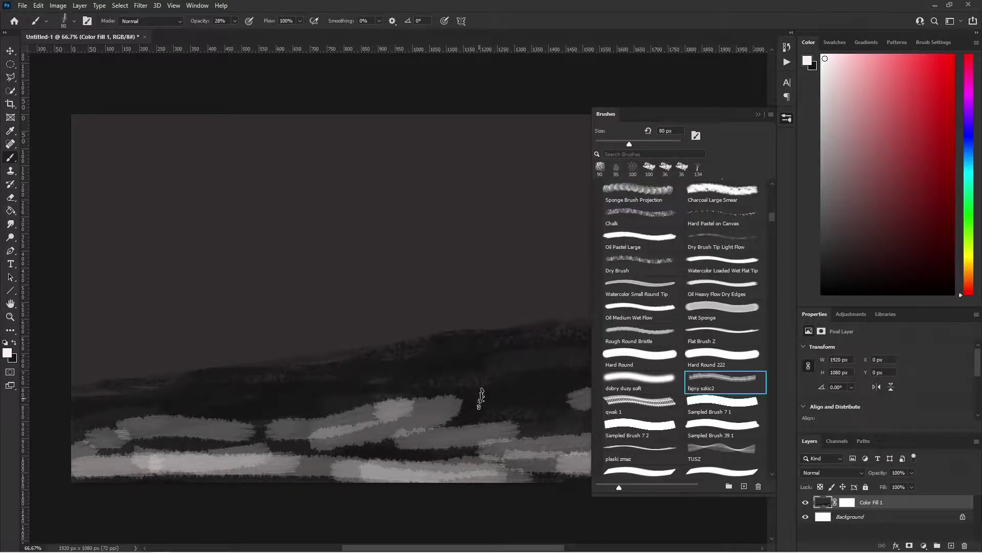
pyautogui.moveTo(481, 396)
pyautogui.mouseDown()
pyautogui.moveTo(105, 394)
pyautogui.moveTo(353, 425)
pyautogui.mouseUp()
pyautogui.press('x')
pyautogui.moveTo(66, 460); pyautogui.dragTo(248, 440)
pyautogui.moveTo(424, 389)
pyautogui.mouseDown()
pyautogui.moveTo(251, 448)
pyautogui.moveTo(491, 353)
pyautogui.moveTo(345, 383)
pyautogui.mouseUp()
# - Select the Sampled Brush 9 2 brush, edit its size, then pick the OldCanvas-4.jpg 1 brush
pyautogui.scroll(-2, 314, 334)
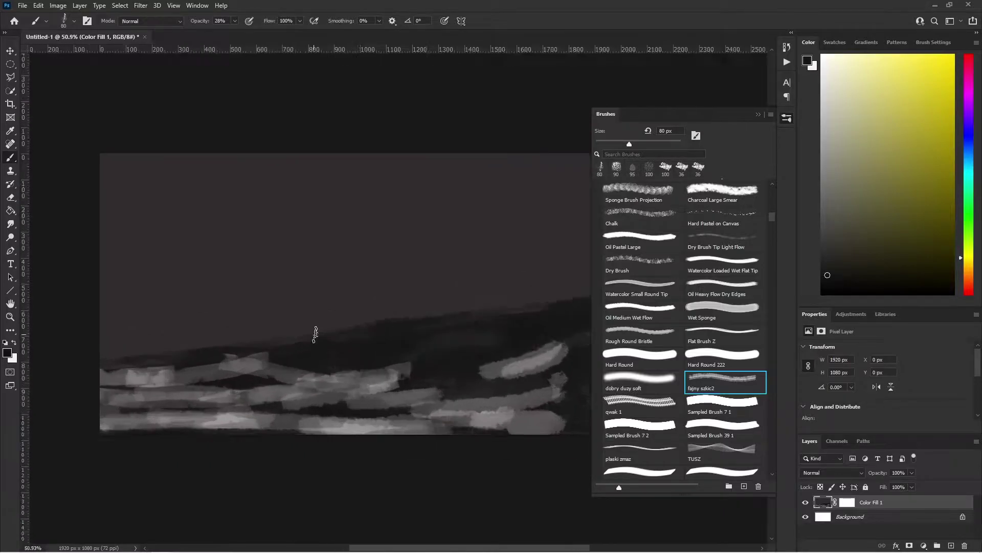
pyautogui.scroll(1, 315, 334)
pyautogui.moveTo(772, 217); pyautogui.dragTo(775, 233)
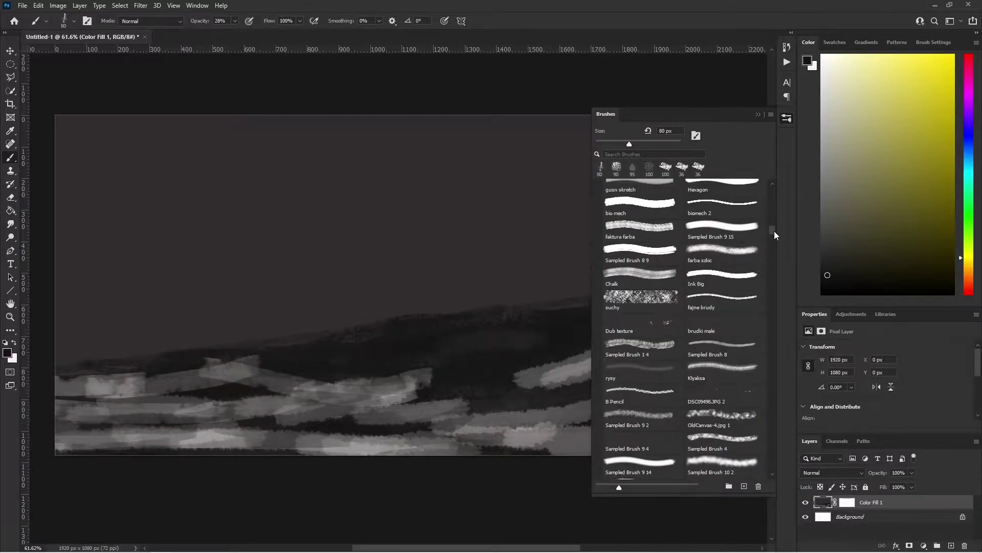
pyautogui.scroll(-2, 774, 235)
pyautogui.click(643, 313)
pyautogui.click(74, 21)
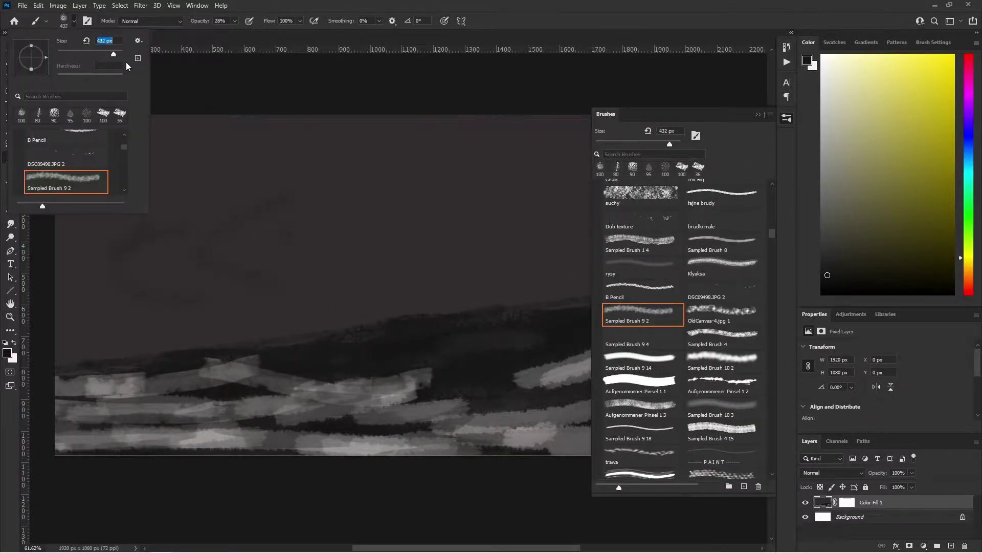
pyautogui.doubleClick(66, 182)
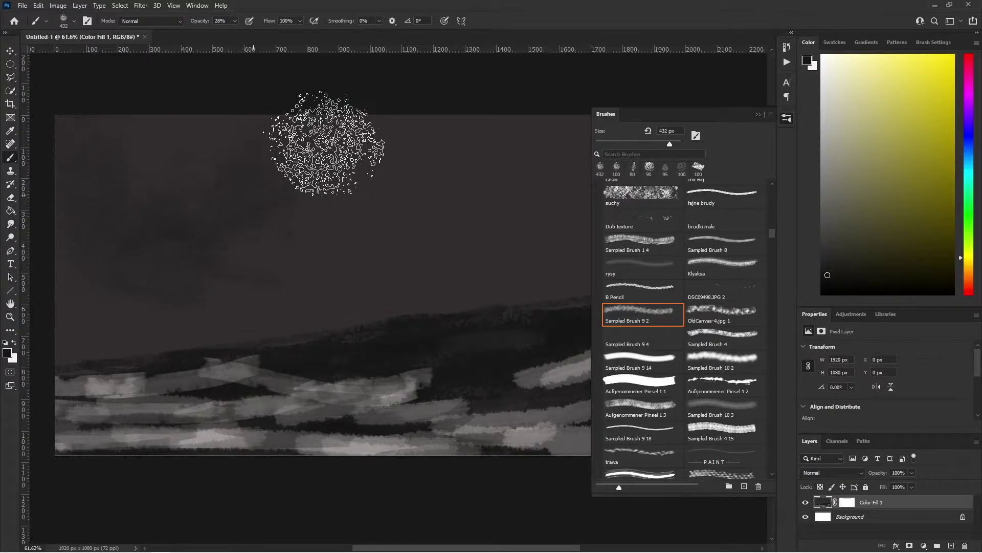
pyautogui.click(759, 114)
# - Paint light cloud texture across the sky with OldCanvas-4.jpg 1 at 400 px, then darken parts in black
pyautogui.click(14, 342)
pyautogui.moveTo(128, 240)
pyautogui.mouseDown()
pyautogui.moveTo(239, 146)
pyautogui.moveTo(87, 313)
pyautogui.mouseUp()
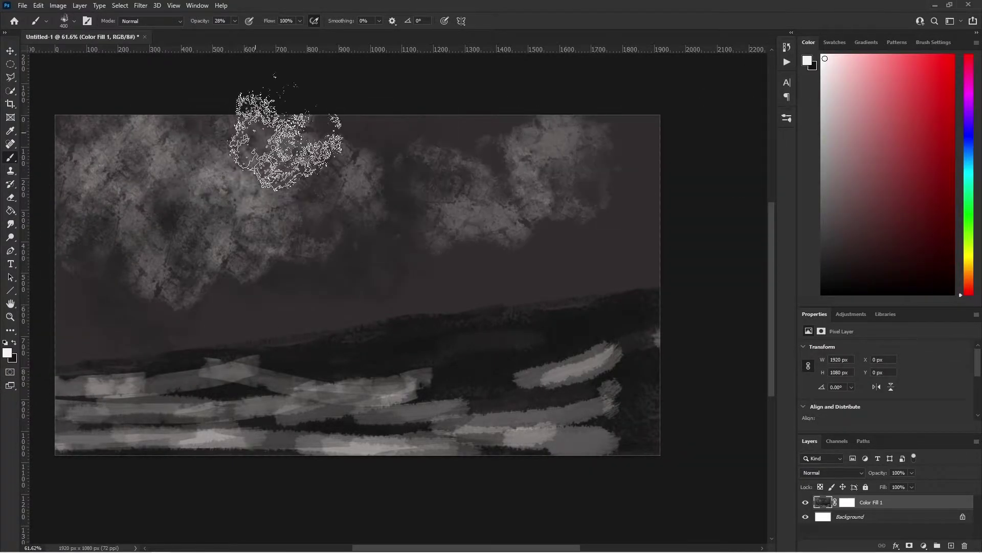
pyautogui.press('x')
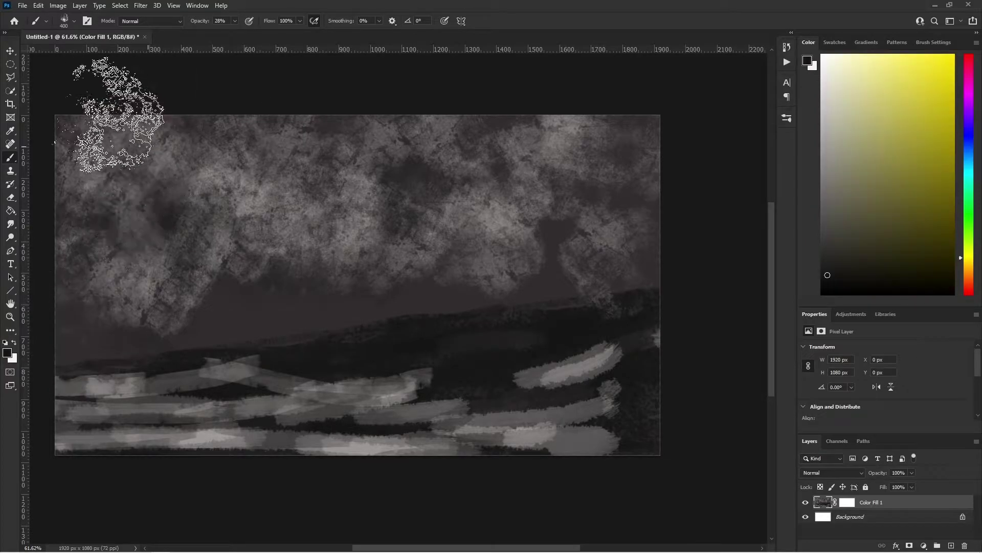
pyautogui.moveTo(88, 109); pyautogui.dragTo(483, 202)
pyautogui.scroll(-1, 335, 233)
pyautogui.scroll(-1, 335, 222)
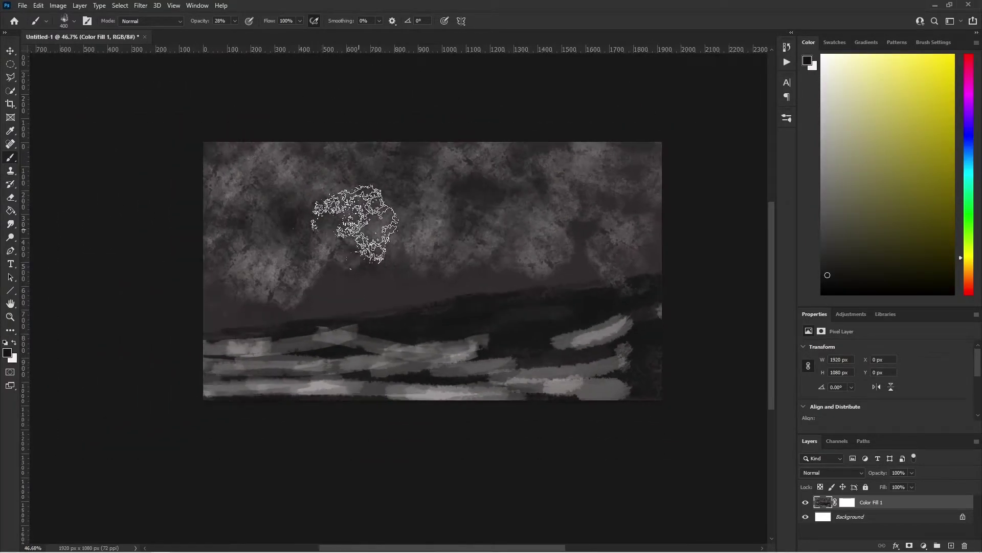
# - Lighten the sky just above the hills into a pale haze with a sampled brush
pyautogui.click(787, 118)
pyautogui.click(725, 361)
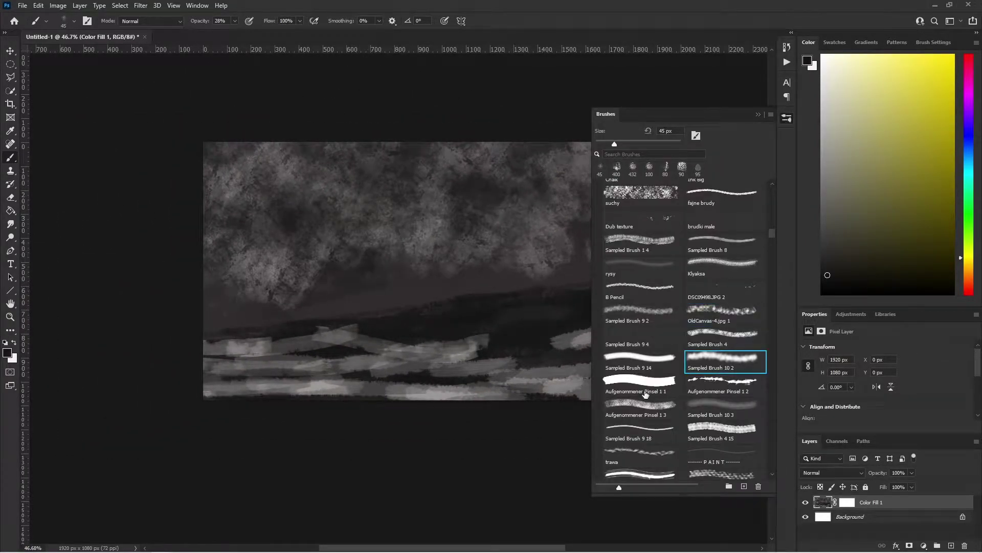
pyautogui.scroll(-1, 645, 394)
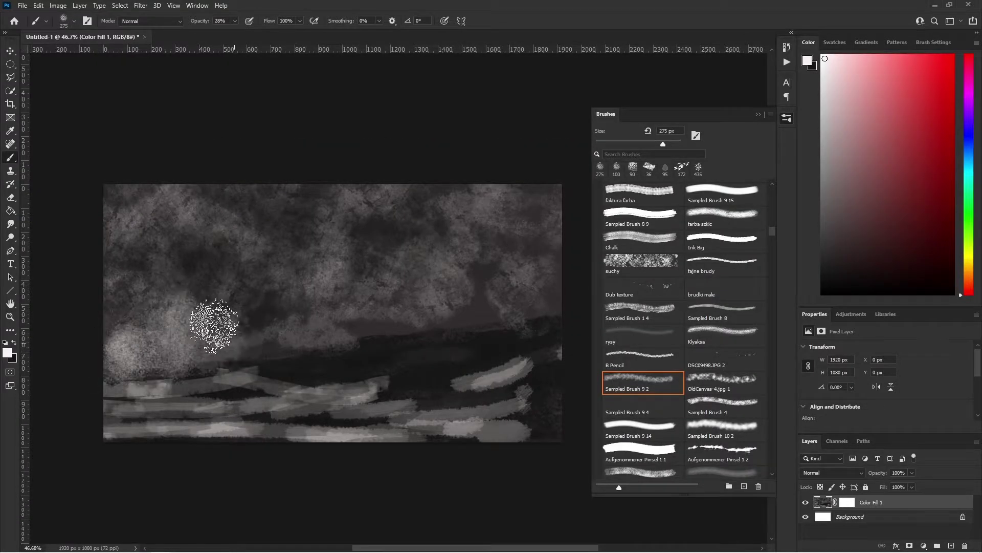
pyautogui.moveTo(214, 325)
pyautogui.mouseDown()
pyautogui.moveTo(339, 350)
pyautogui.moveTo(258, 346)
pyautogui.moveTo(301, 323)
pyautogui.moveTo(394, 329)
pyautogui.moveTo(485, 300)
pyautogui.moveTo(542, 301)
pyautogui.mouseUp()
pyautogui.click(725, 336)
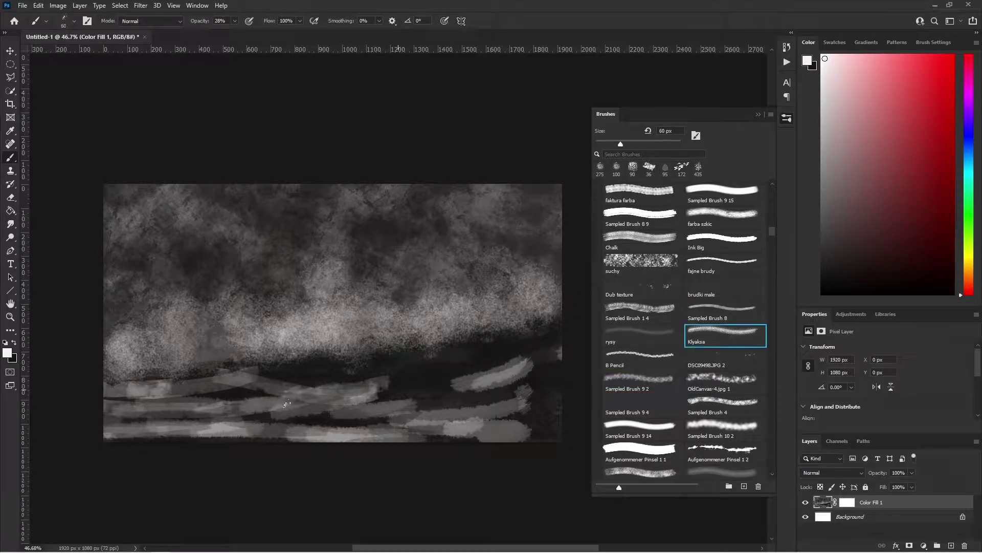
# - At 72% opacity, paint black over the pale foreground streaks using the Sampled Brush 1 4 brush
pyautogui.press('x')
pyautogui.press('7')
pyautogui.press('2')
pyautogui.moveTo(389, 432)
pyautogui.mouseDown()
pyautogui.moveTo(119, 424)
pyautogui.moveTo(245, 403)
pyautogui.moveTo(110, 381)
pyautogui.moveTo(291, 376)
pyautogui.moveTo(316, 396)
pyautogui.moveTo(499, 355)
pyautogui.moveTo(445, 409)
pyautogui.moveTo(553, 361)
pyautogui.mouseUp()
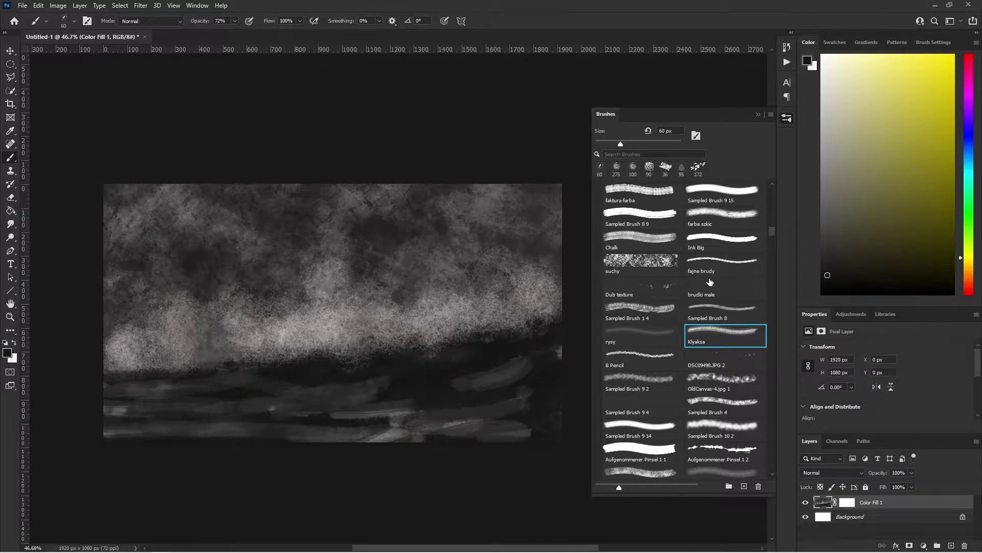
pyautogui.click(640, 310)
pyautogui.moveTo(543, 438)
pyautogui.mouseDown()
pyautogui.moveTo(395, 410)
pyautogui.moveTo(257, 410)
pyautogui.mouseUp()
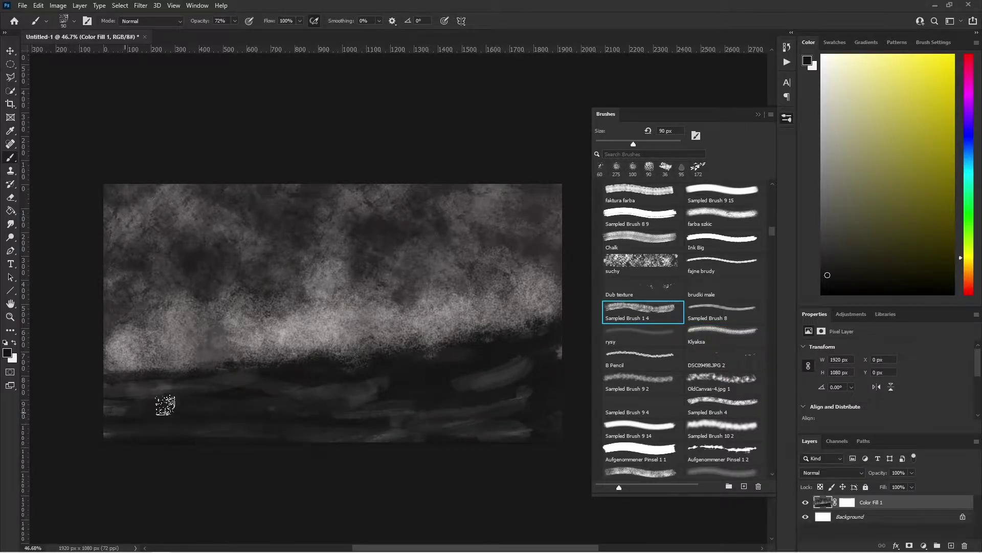
pyautogui.moveTo(165, 405)
pyautogui.mouseDown()
pyautogui.moveTo(366, 391)
pyautogui.moveTo(392, 362)
pyautogui.moveTo(366, 367)
pyautogui.mouseUp()
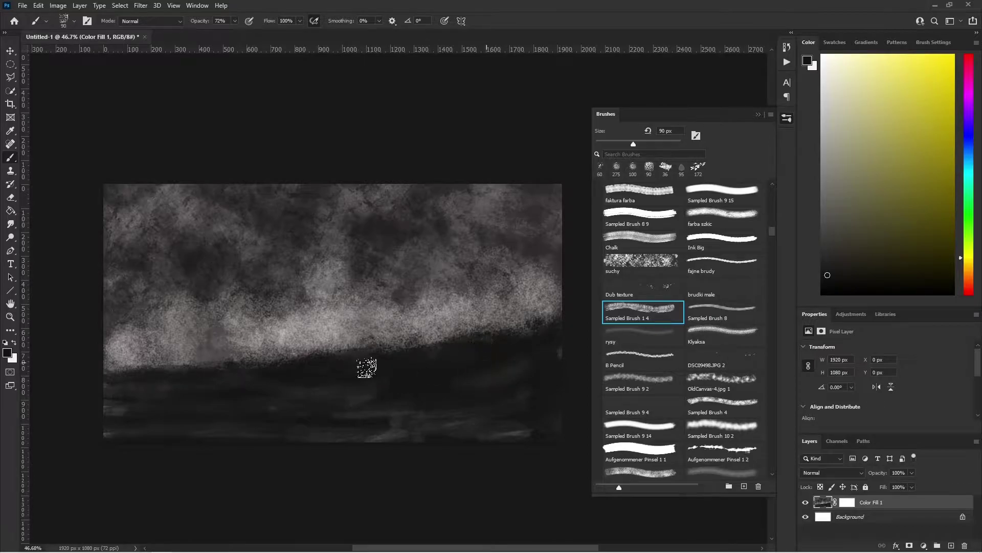
# - Draw a thin ridge line with B Pencil at 100%, then a white glow with Sampled Brush 9 2
pyautogui.click(640, 357)
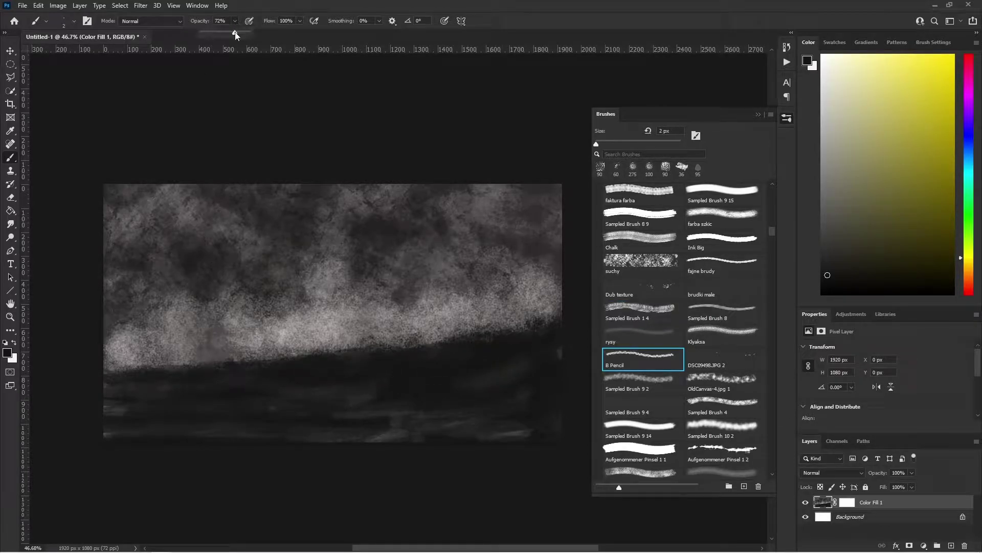
pyautogui.click(143, 366)
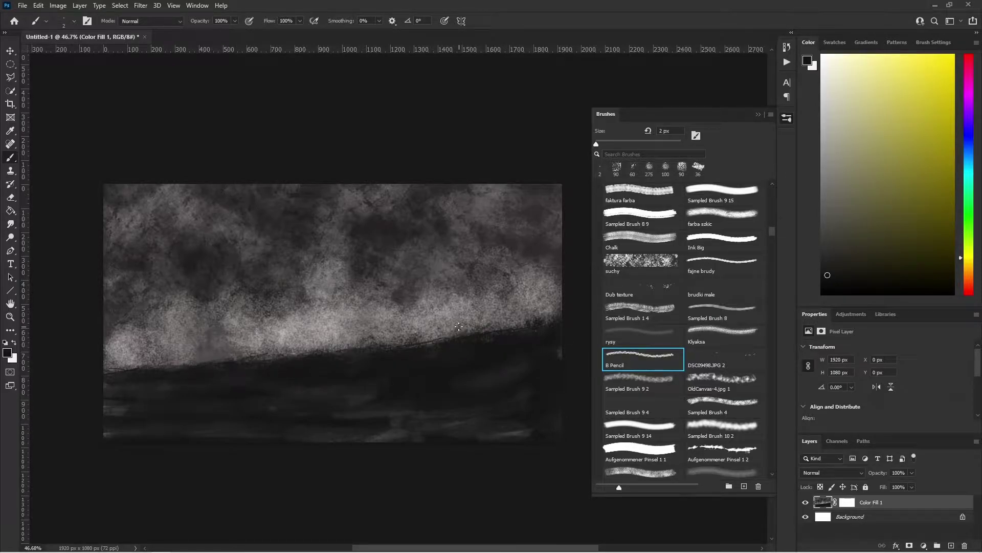
pyautogui.click(653, 392)
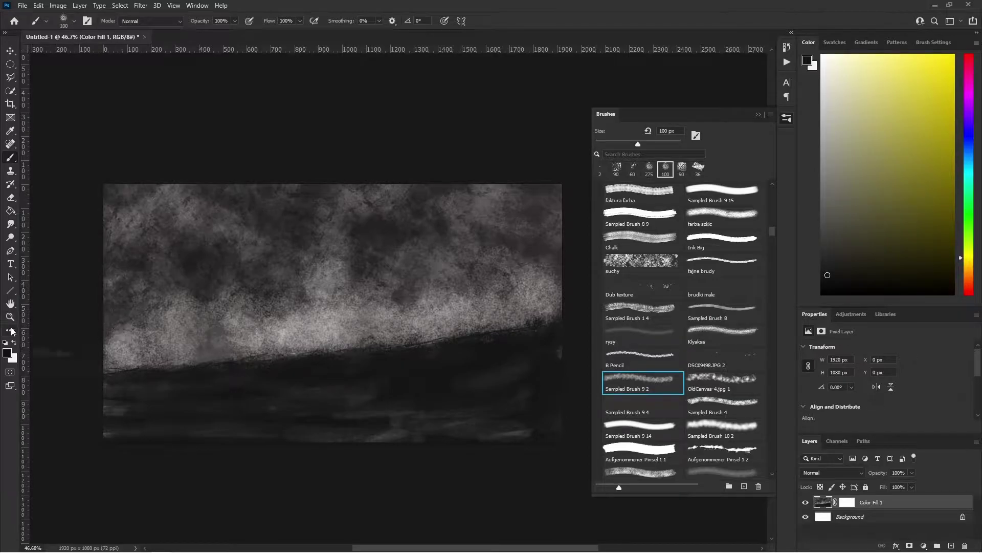
pyautogui.press('x')
pyautogui.moveTo(123, 360)
pyautogui.mouseDown()
pyautogui.moveTo(131, 351)
pyautogui.moveTo(153, 358)
pyautogui.moveTo(377, 324)
pyautogui.moveTo(450, 333)
pyautogui.moveTo(491, 314)
pyautogui.moveTo(536, 315)
pyautogui.mouseUp()
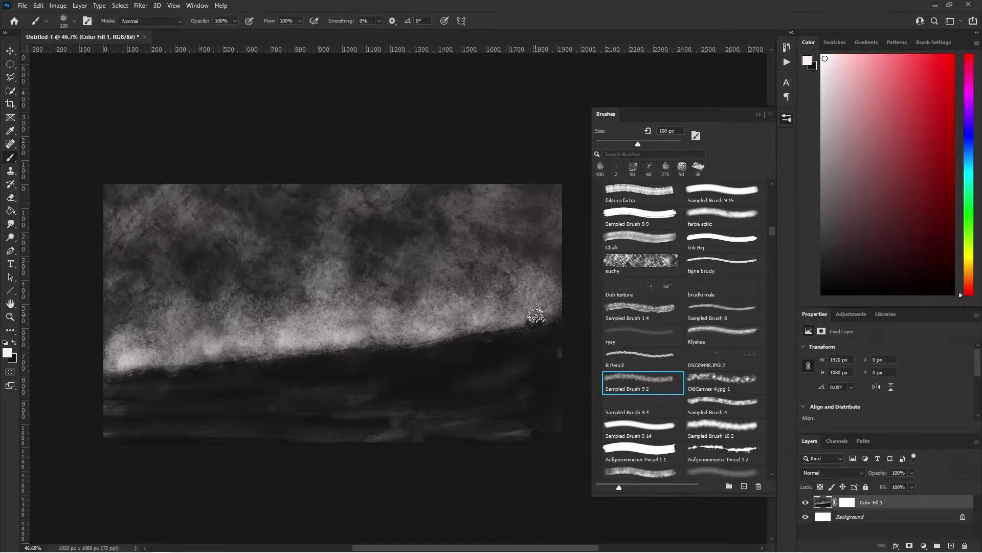
# - Make a circular selection at upper left and paint the pale textured moon inside it
pyautogui.click(10, 64)
pyautogui.moveTo(80, 166)
pyautogui.mouseDown()
pyautogui.moveTo(202, 257)
pyautogui.moveTo(222, 308)
pyautogui.moveTo(120, 278)
pyautogui.moveTo(204, 272)
pyautogui.moveTo(208, 208)
pyautogui.moveTo(97, 210)
pyautogui.moveTo(123, 266)
pyautogui.moveTo(177, 248)
pyautogui.moveTo(202, 202)
pyautogui.moveTo(200, 282)
pyautogui.moveTo(116, 296)
pyautogui.moveTo(154, 304)
pyautogui.moveTo(215, 263)
pyautogui.moveTo(221, 215)
pyautogui.moveTo(155, 180)
pyautogui.moveTo(174, 225)
pyautogui.moveTo(128, 256)
pyautogui.moveTo(122, 276)
pyautogui.moveTo(157, 284)
pyautogui.mouseUp()
pyautogui.press('b')
pyautogui.press('x')
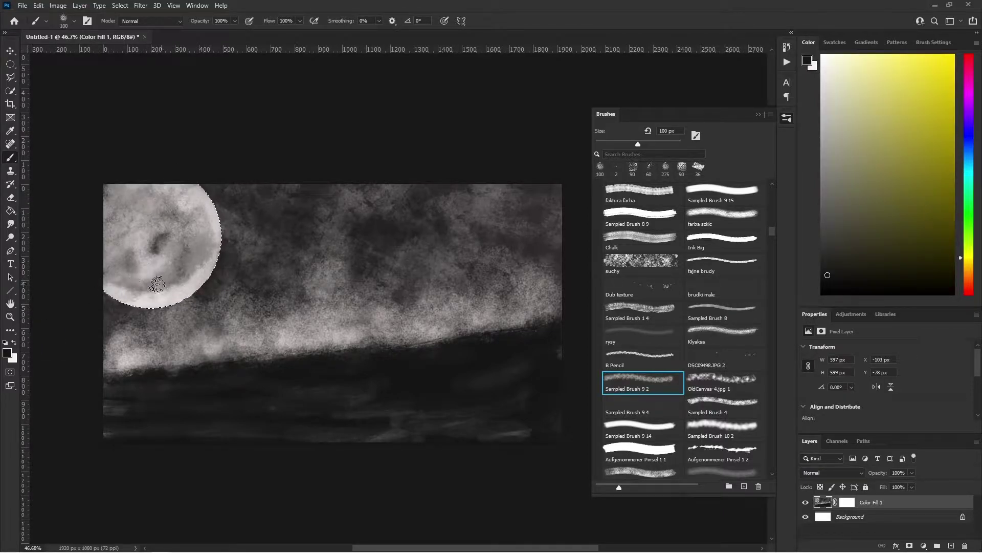
# - Deselect the moon, shift the view left and close the brush library
pyautogui.press('v')
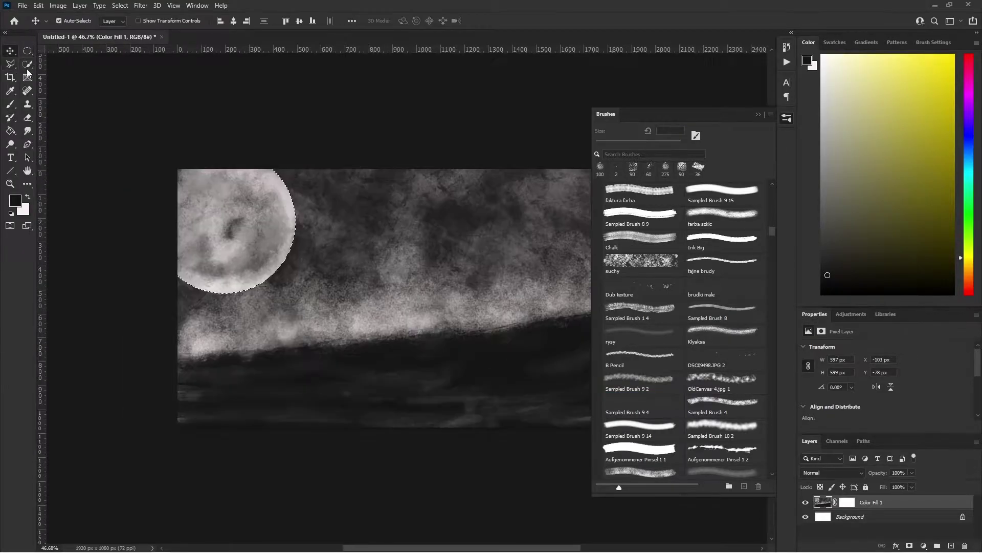
pyautogui.click(11, 37)
pyautogui.click(10, 64)
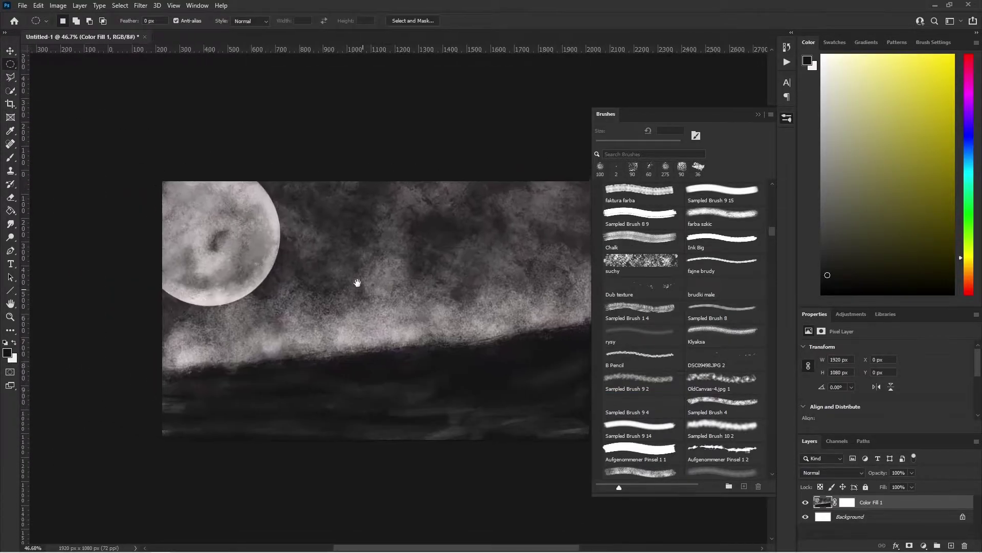
pyautogui.moveTo(307, 240); pyautogui.dragTo(238, 242)
pyautogui.click(758, 114)
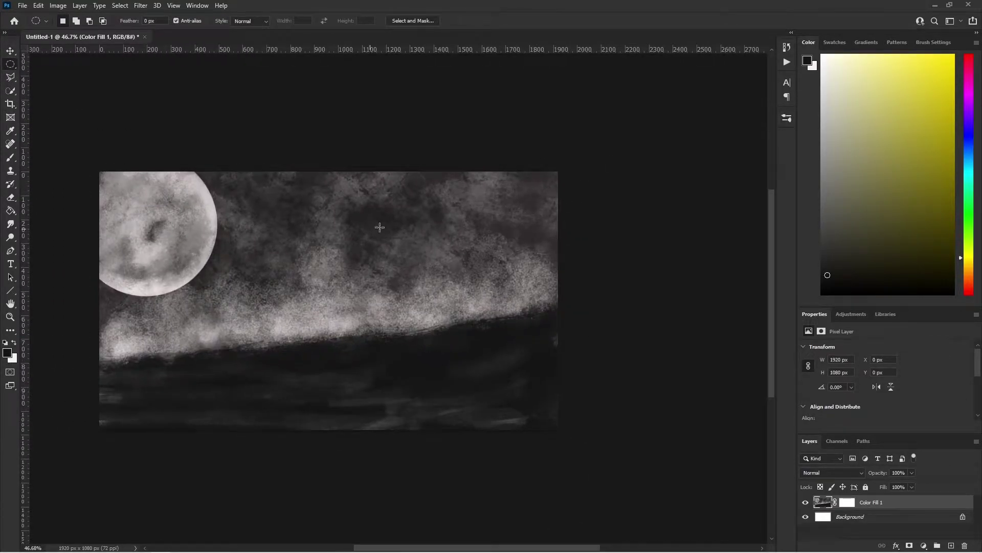
pyautogui.click(11, 77)
# - Lasso the first standing stone at lower left and shade it with black, then white strokes
pyautogui.rightClick(11, 77)
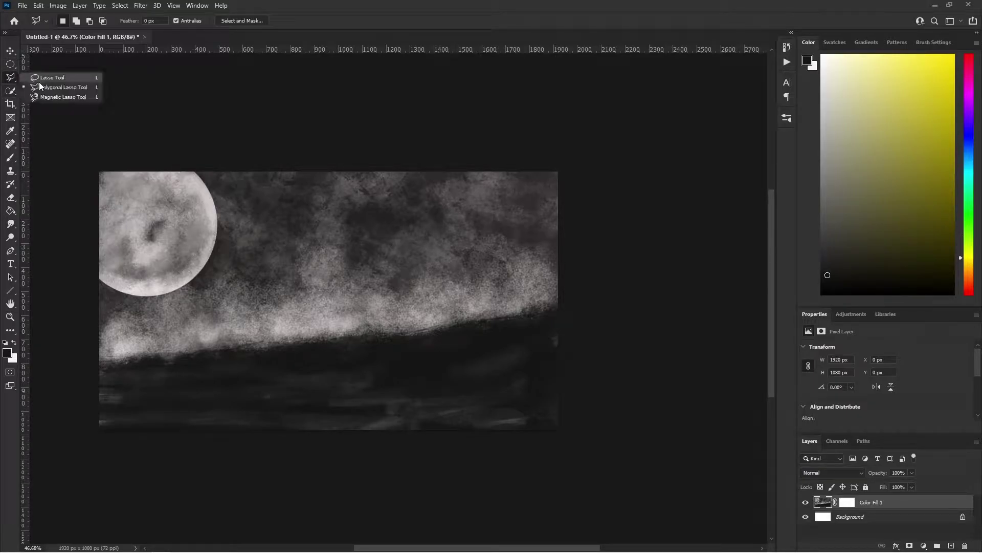
pyautogui.click(51, 75)
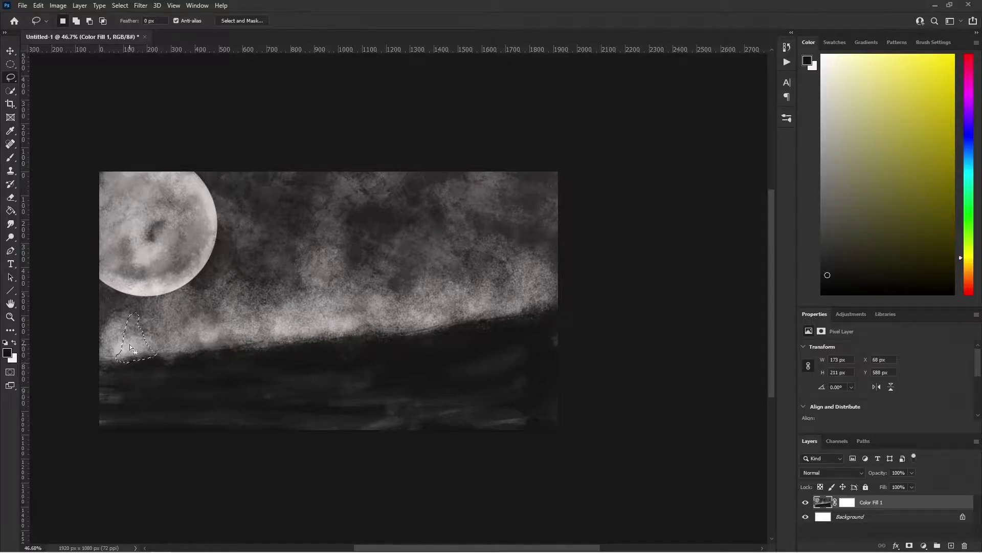
pyautogui.press('b')
pyautogui.moveTo(139, 365); pyautogui.dragTo(147, 339)
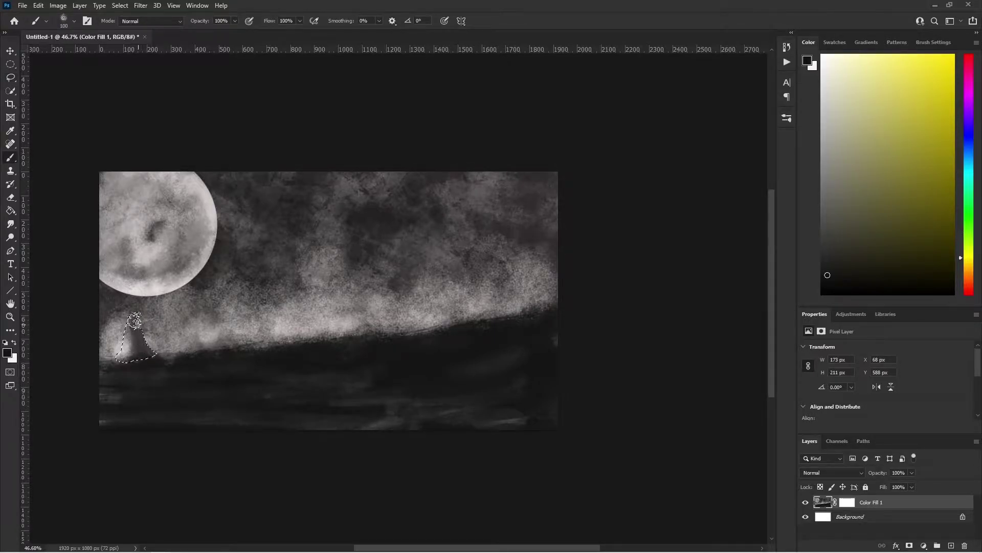
pyautogui.press('x')
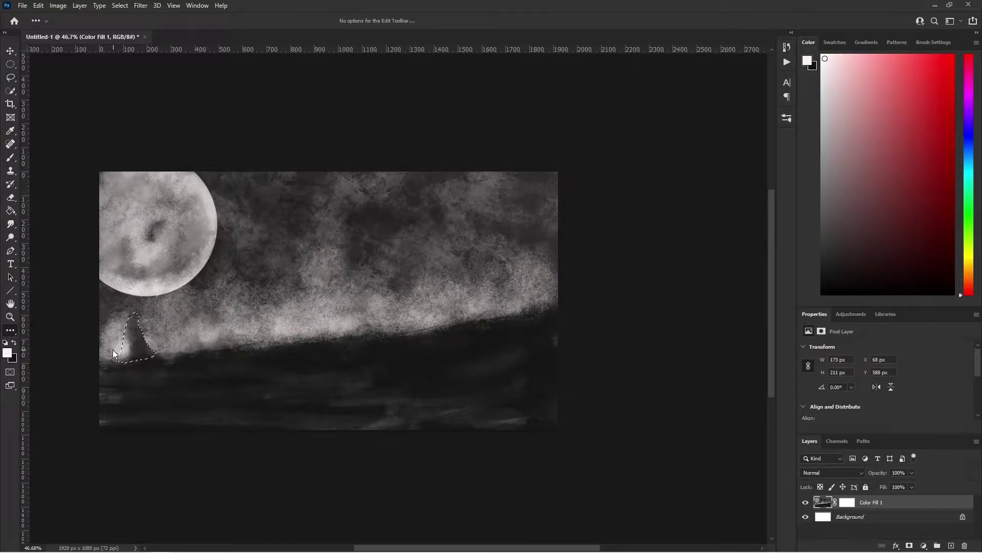
pyautogui.press('b')
pyautogui.moveTo(123, 353); pyautogui.dragTo(130, 325)
pyautogui.click(15, 342)
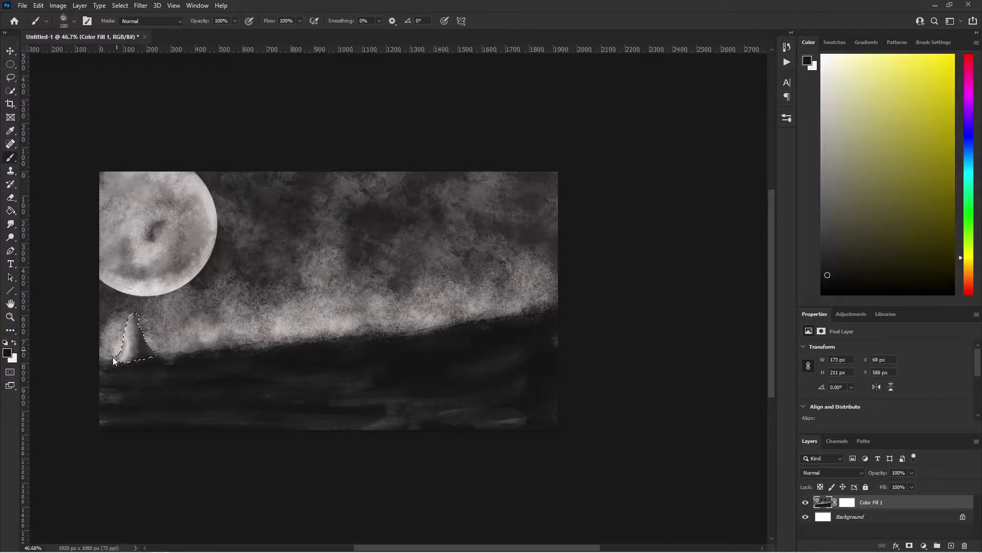
# - Select and paint a second small stone beside it on the hillside
pyautogui.click(10, 77)
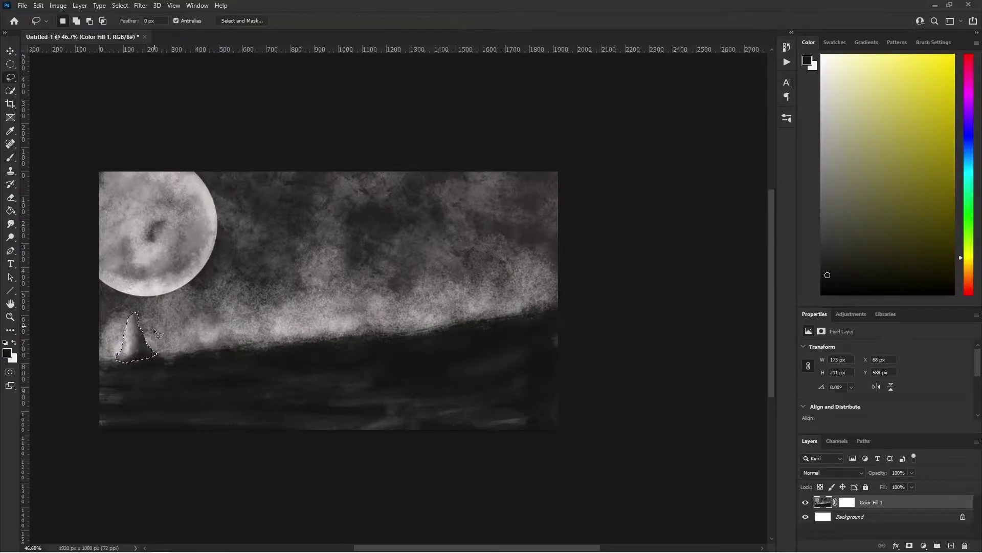
pyautogui.press('b')
pyautogui.moveTo(159, 361); pyautogui.dragTo(187, 335)
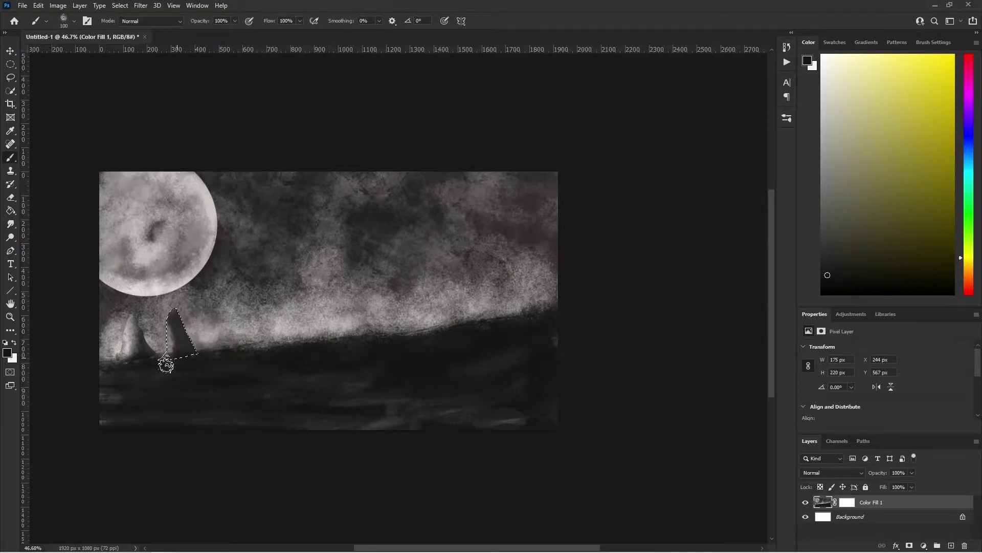
pyautogui.press('x')
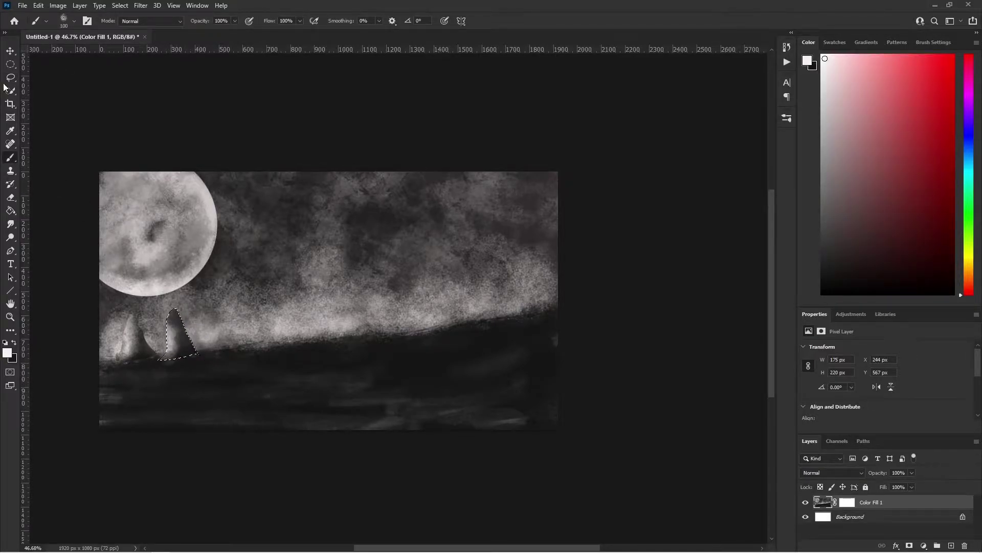
pyautogui.press('l')
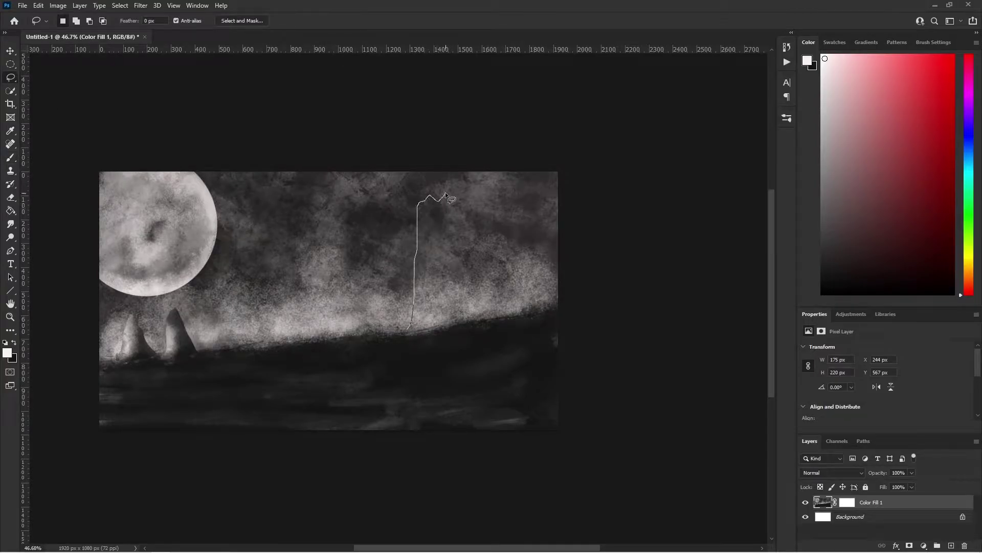
# - Lasso a tall stone right of centre, paint it dark, then add light highlights at its top
pyautogui.moveTo(471, 321); pyautogui.dragTo(437, 322)
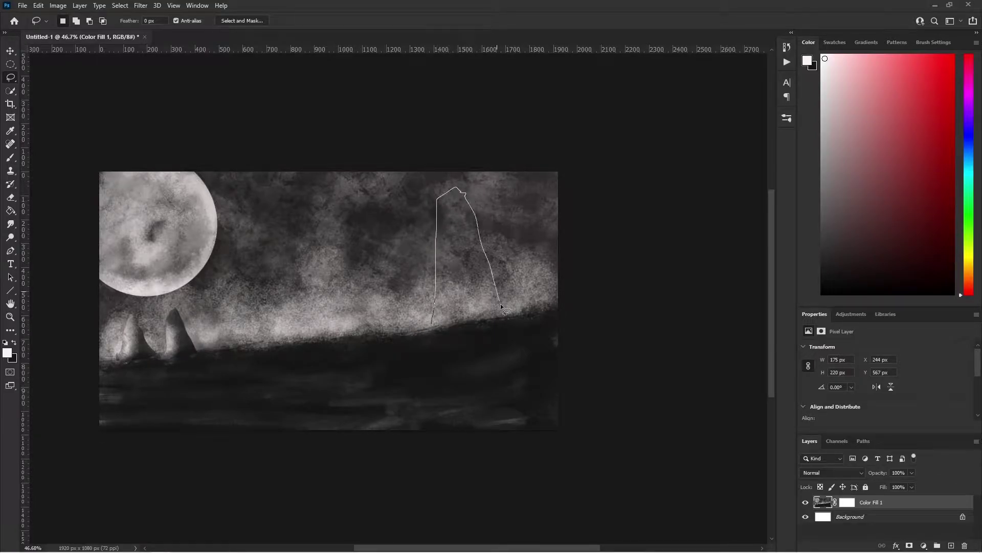
pyautogui.moveTo(462, 318); pyautogui.dragTo(433, 323)
pyautogui.press('b')
pyautogui.moveTo(460, 208); pyautogui.dragTo(488, 291)
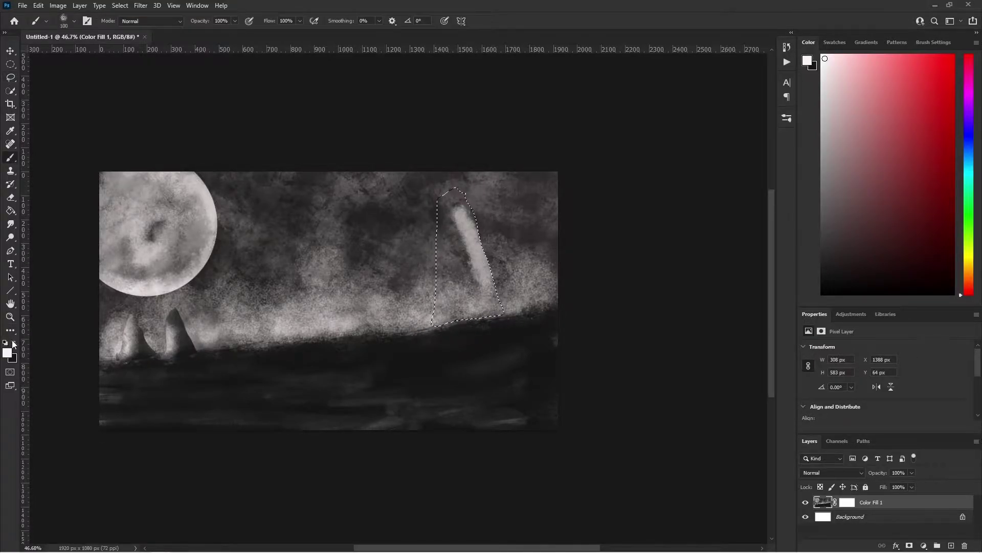
pyautogui.press('x')
pyautogui.moveTo(452, 218)
pyautogui.mouseDown()
pyautogui.moveTo(460, 220)
pyautogui.moveTo(454, 197)
pyautogui.moveTo(479, 320)
pyautogui.moveTo(489, 307)
pyautogui.moveTo(484, 290)
pyautogui.mouseUp()
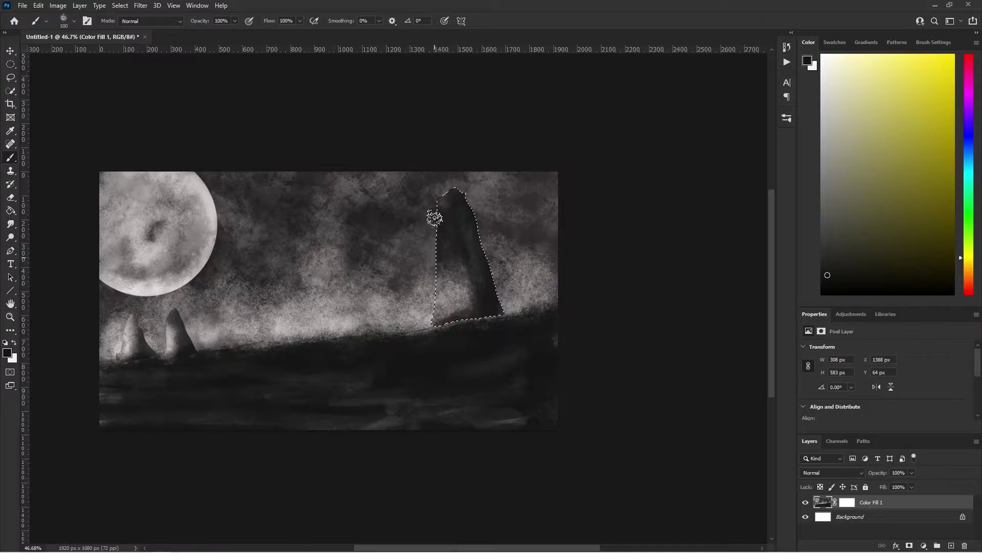
pyautogui.click(14, 342)
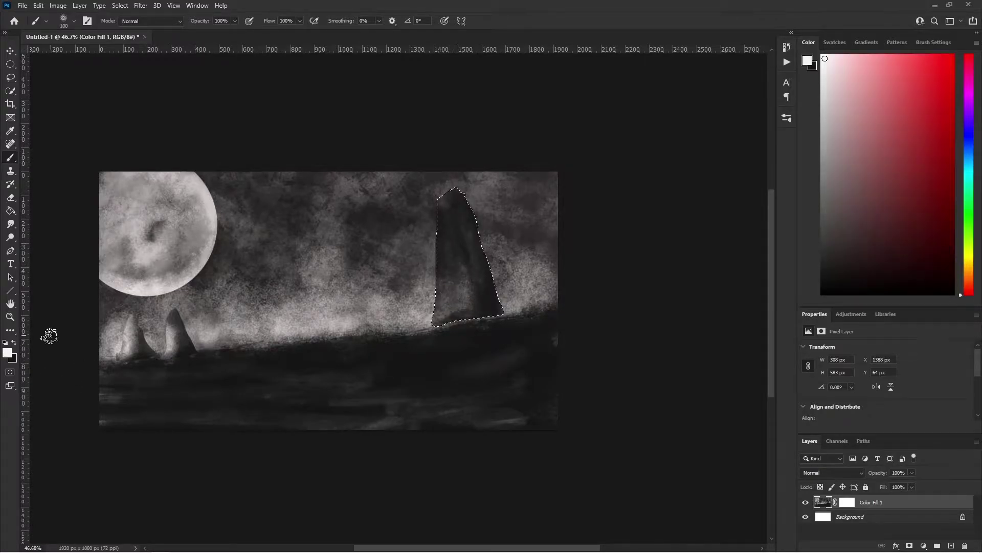
pyautogui.moveTo(451, 205)
pyautogui.mouseDown()
pyautogui.moveTo(450, 226)
pyautogui.moveTo(474, 228)
pyautogui.mouseUp()
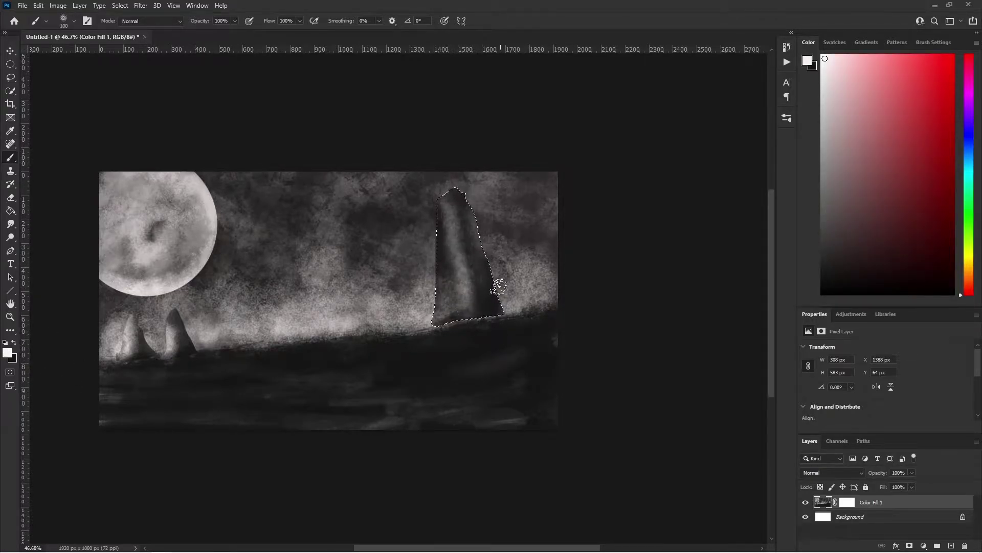
# - Outline a tall strip at the right edge, paint it into a dark pillar, then clear the selection
pyautogui.click(11, 77)
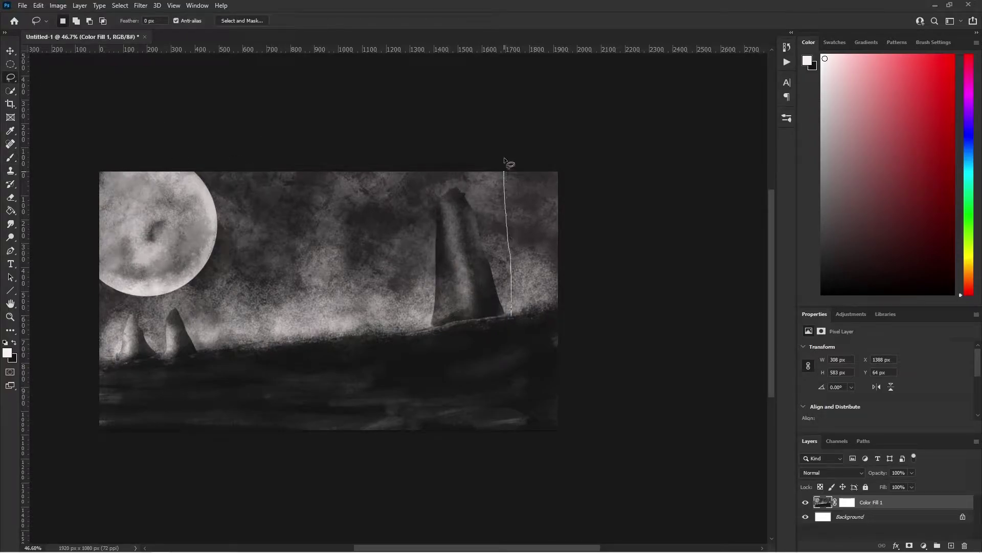
pyautogui.press('b')
pyautogui.moveTo(515, 305)
pyautogui.mouseDown()
pyautogui.moveTo(532, 291)
pyautogui.moveTo(512, 195)
pyautogui.mouseUp()
pyautogui.press('x')
pyautogui.moveTo(534, 287)
pyautogui.mouseDown()
pyautogui.moveTo(539, 211)
pyautogui.moveTo(527, 274)
pyautogui.mouseUp()
pyautogui.moveTo(541, 312); pyautogui.dragTo(523, 318)
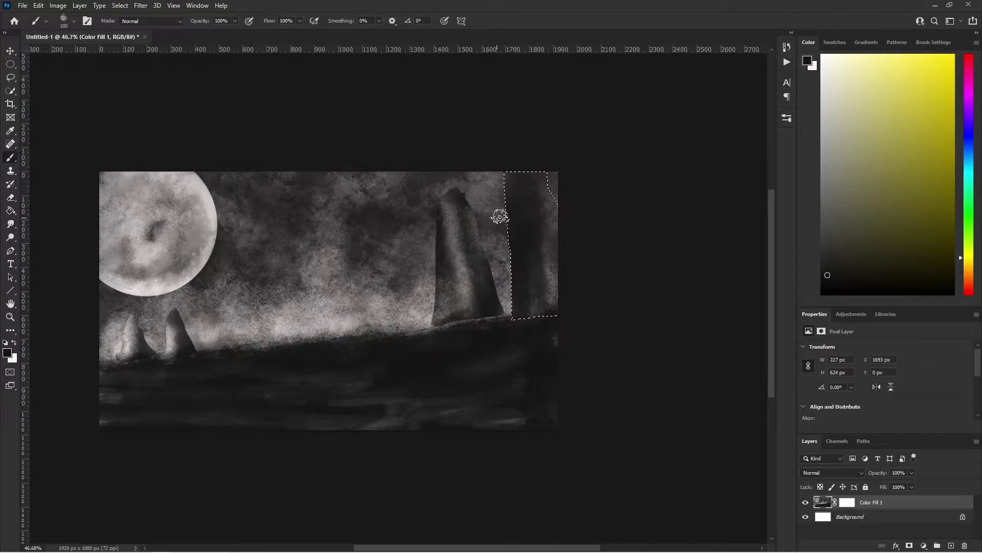
pyautogui.moveTo(548, 196); pyautogui.dragTo(536, 275)
pyautogui.press('x')
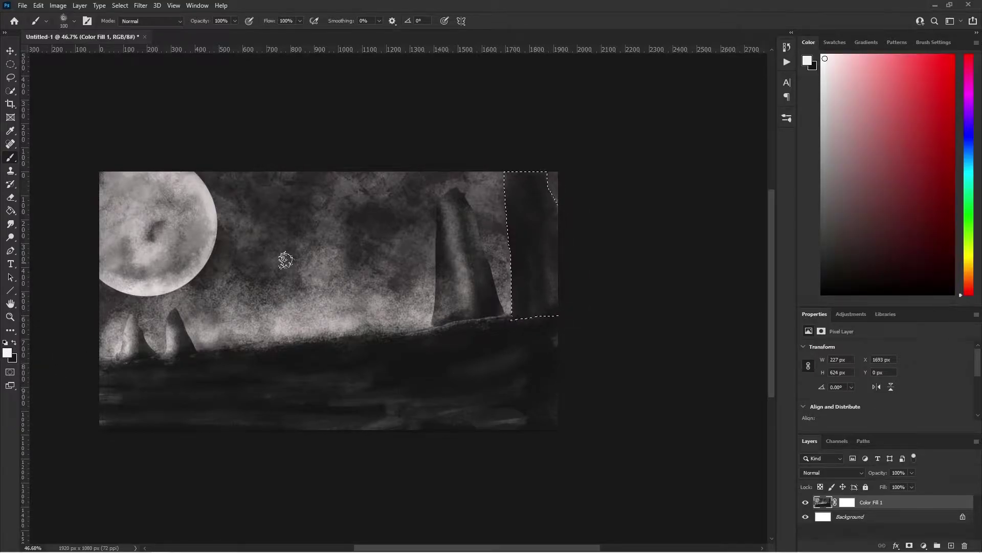
pyautogui.moveTo(534, 197)
pyautogui.mouseDown()
pyautogui.moveTo(526, 258)
pyautogui.moveTo(509, 189)
pyautogui.mouseUp()
pyautogui.hotkey('ctrl', 'z')
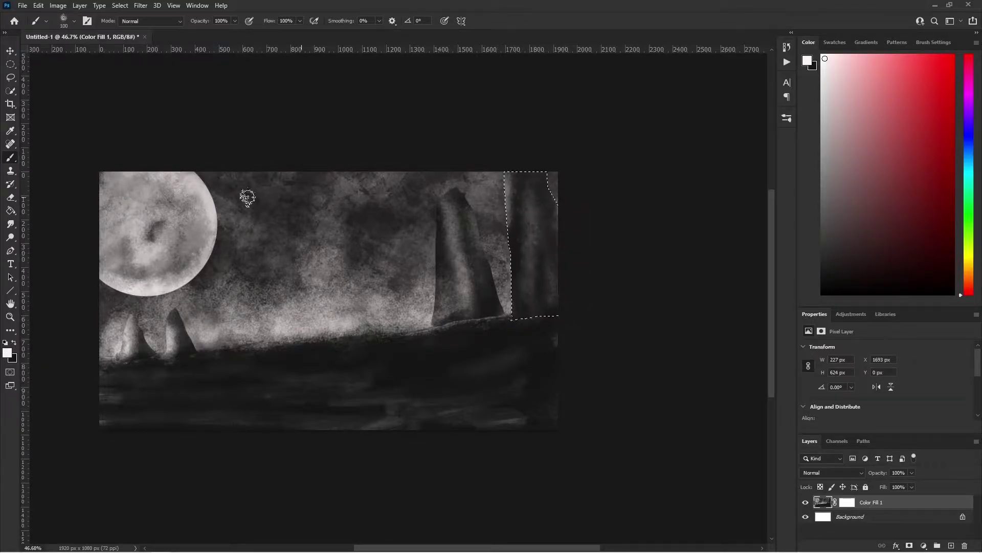
pyautogui.click(10, 64)
pyautogui.press('Return')
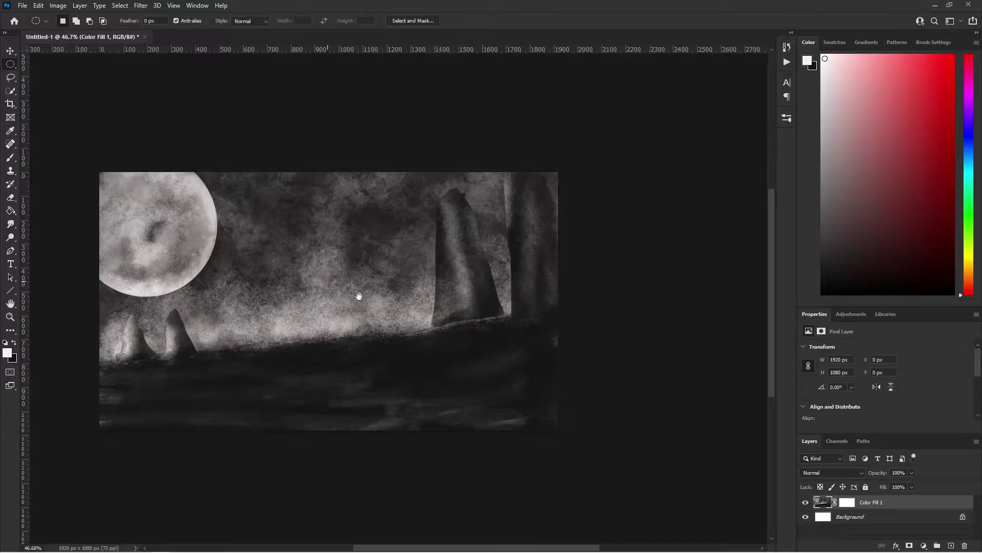
# - Trace the box-shaped bus outline on the hill with the Polygonal Lasso
pyautogui.moveTo(312, 273)
pyautogui.mouseDown()
pyautogui.moveTo(366, 286)
pyautogui.moveTo(360, 266)
pyautogui.mouseUp()
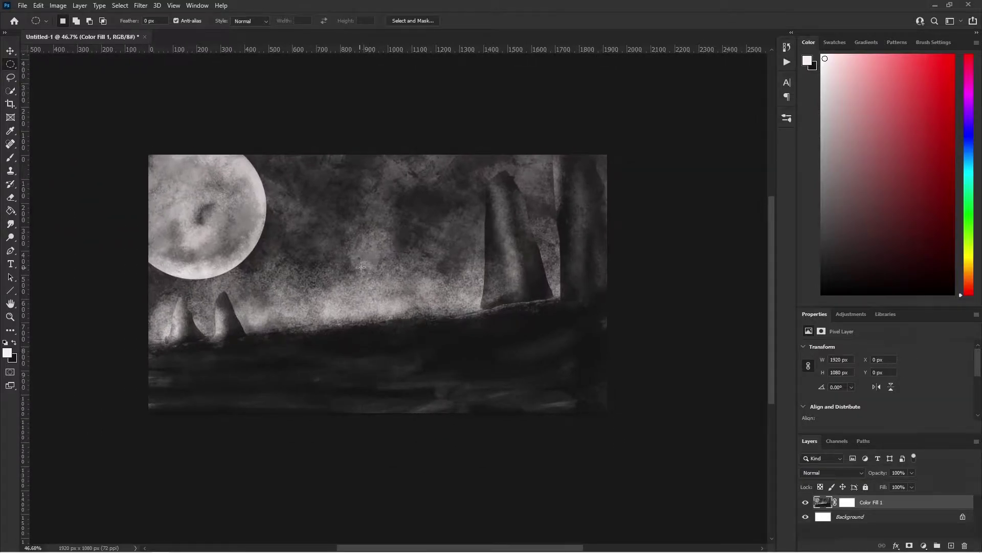
pyautogui.rightClick(10, 77)
pyautogui.click(48, 83)
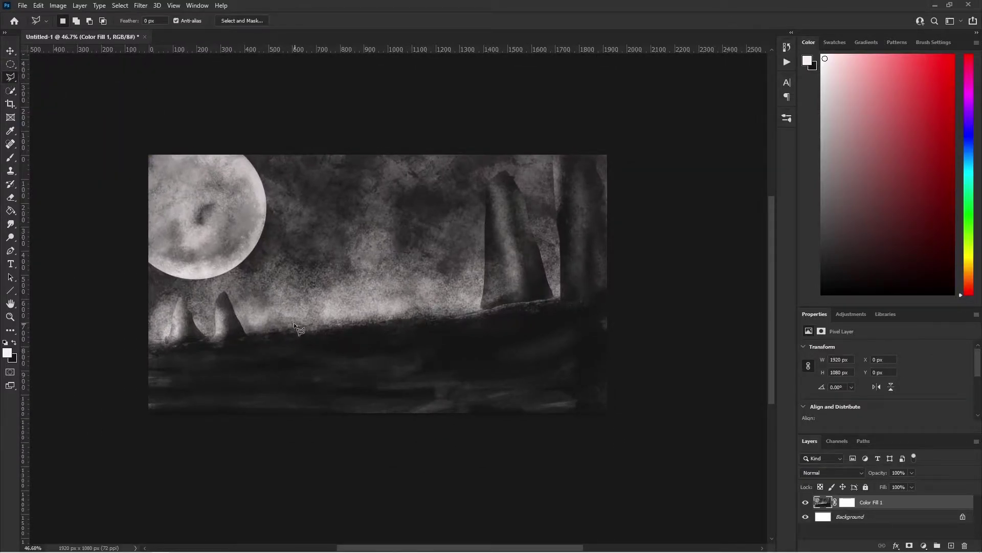
pyautogui.click(273, 266)
pyautogui.click(320, 249)
pyautogui.click(450, 266)
pyautogui.click(456, 313)
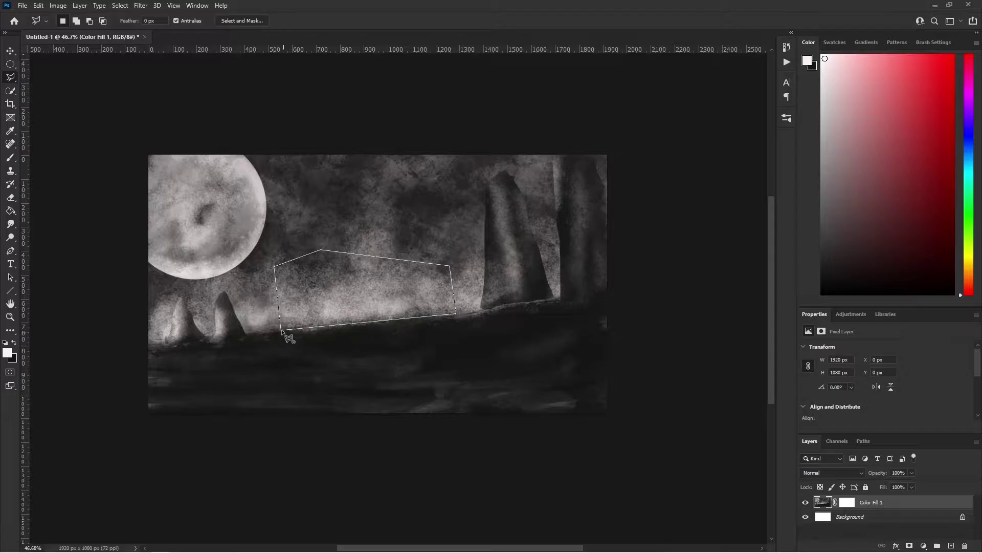
pyautogui.doubleClick(281, 328)
# - Paint the selected bus shape dark, then deselect it
pyautogui.press('b')
pyautogui.click(14, 343)
pyautogui.moveTo(287, 301)
pyautogui.mouseDown()
pyautogui.moveTo(363, 307)
pyautogui.moveTo(301, 269)
pyautogui.moveTo(279, 278)
pyautogui.moveTo(322, 309)
pyautogui.moveTo(373, 301)
pyautogui.moveTo(345, 315)
pyautogui.moveTo(371, 306)
pyautogui.moveTo(437, 311)
pyautogui.mouseUp()
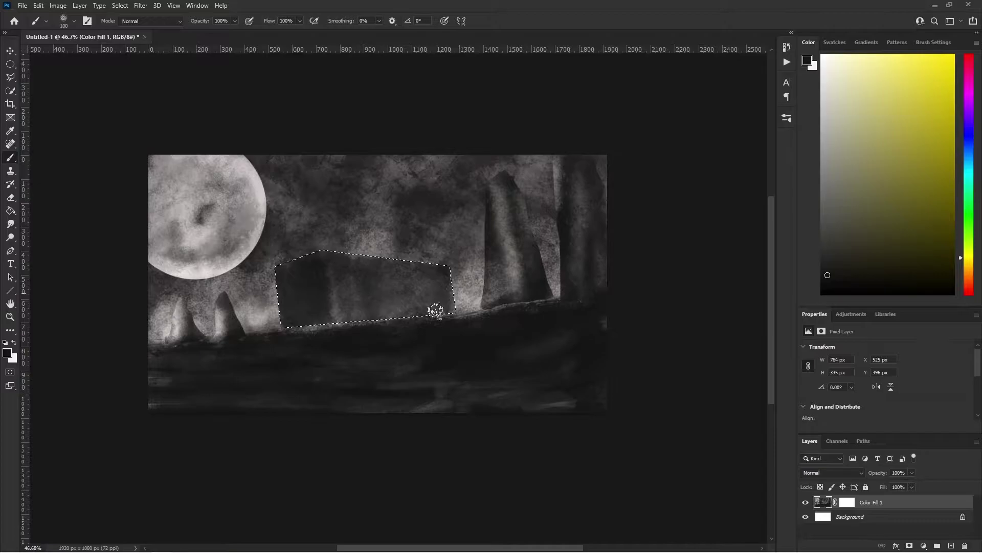
pyautogui.click(14, 343)
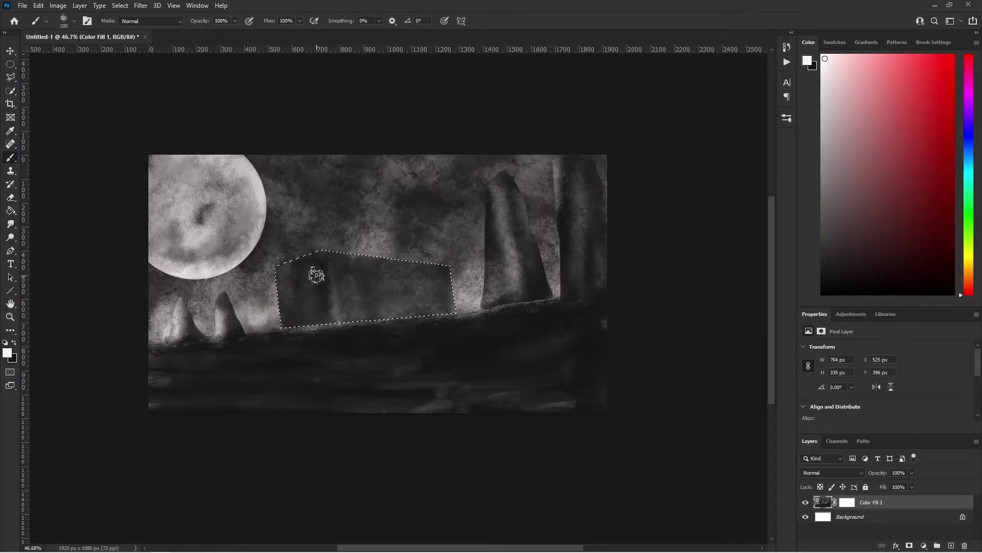
pyautogui.press('l')
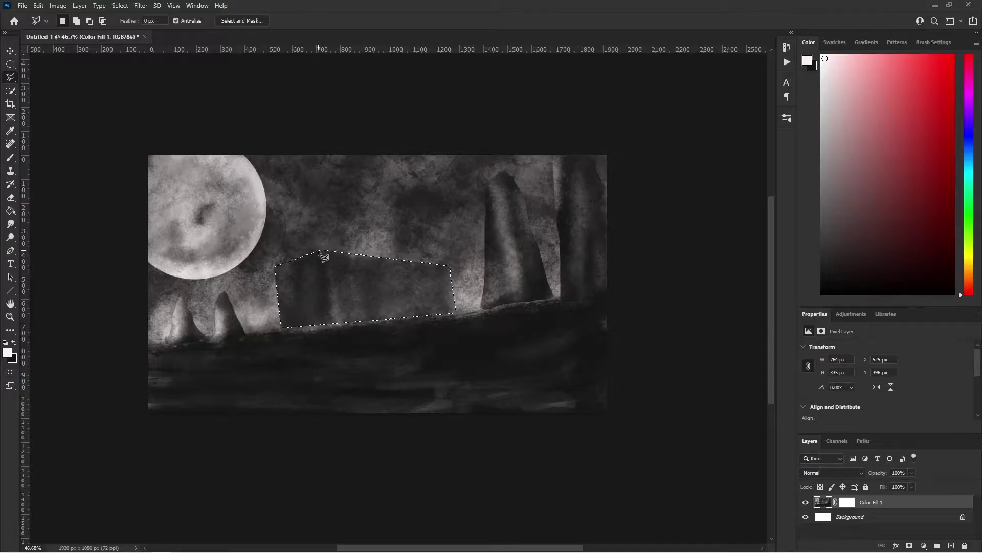
pyautogui.click(10, 63)
pyautogui.hotkey('ctrl', 'd')
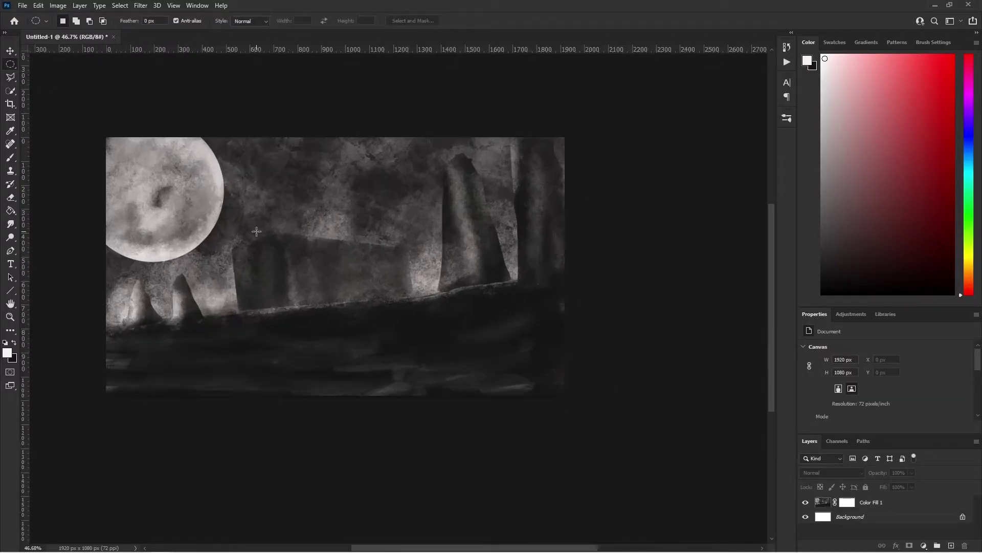
# - Target the Color Fill 1 layer and darken the bus's bottom edge in black
pyautogui.click(11, 330)
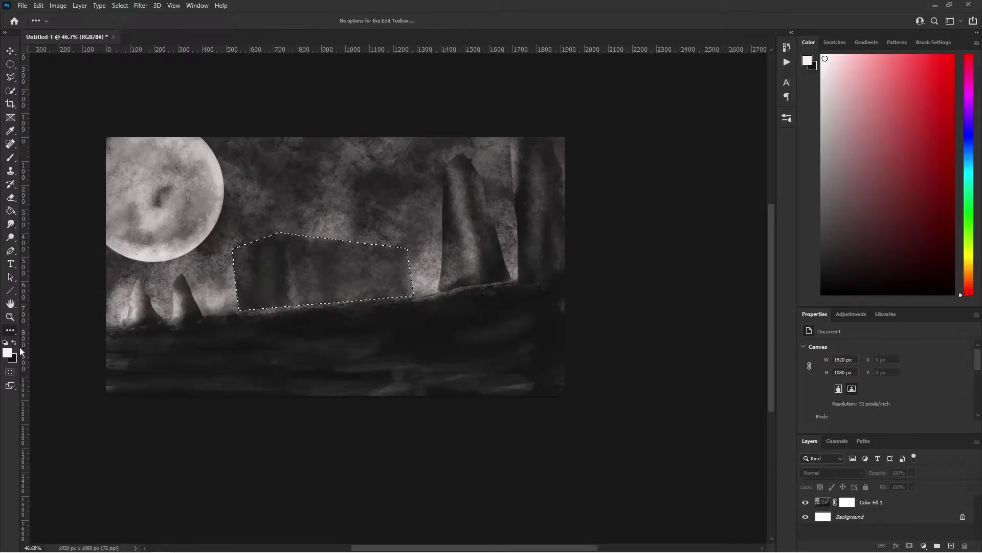
pyautogui.press('b')
pyautogui.click(385, 226)
pyautogui.press('Return')
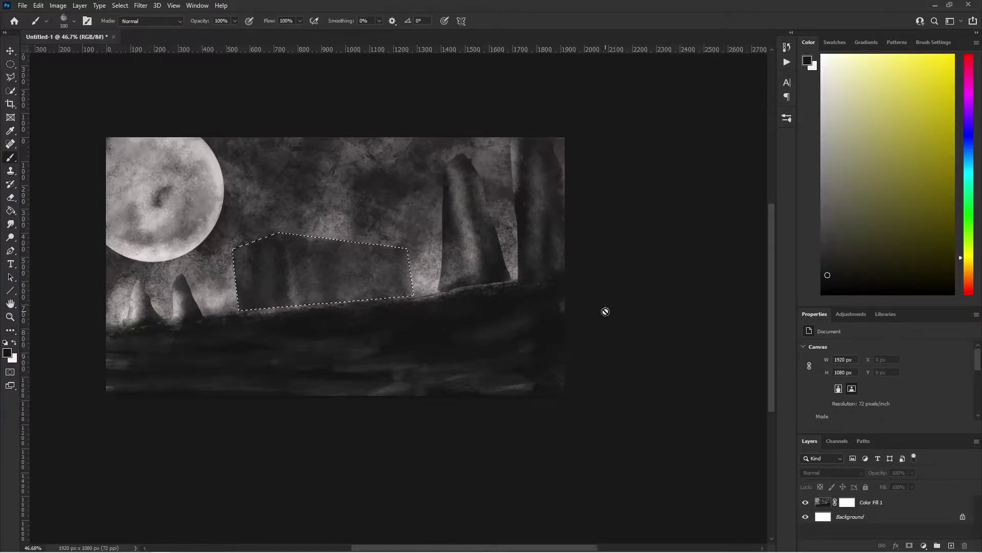
pyautogui.hotkey('alt', ']')
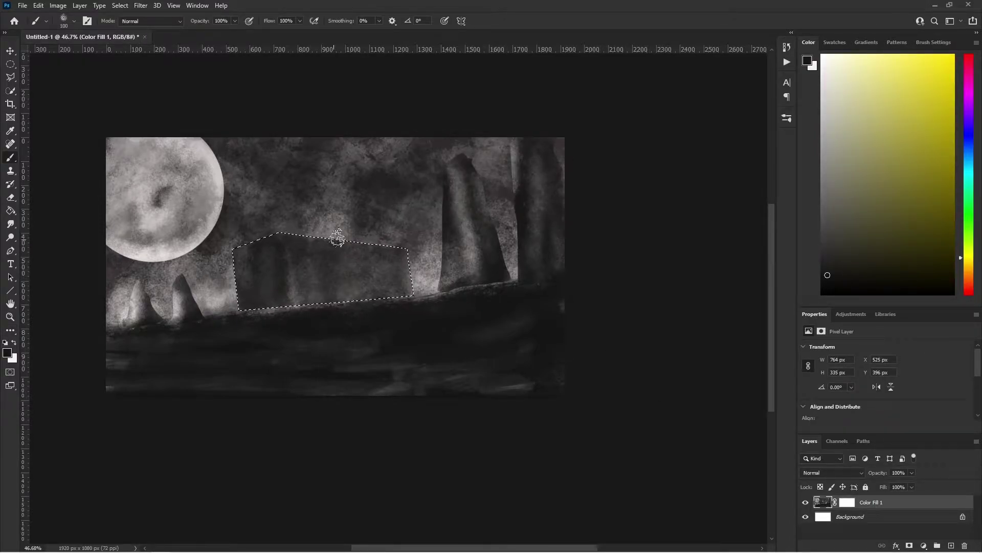
pyautogui.moveTo(416, 302); pyautogui.dragTo(419, 289)
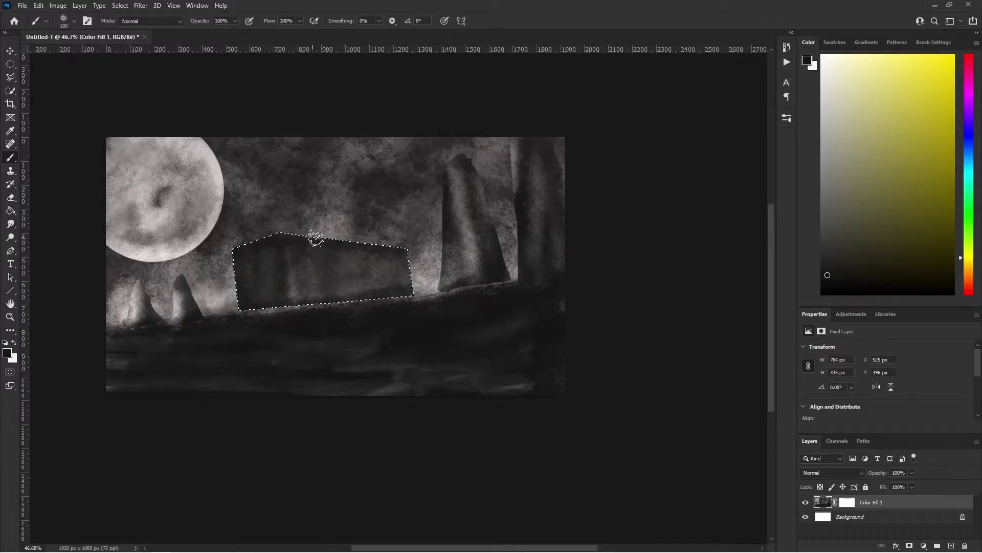
pyautogui.hotkey('ctrl', 'd')
pyautogui.press('m')
pyautogui.moveTo(437, 216); pyautogui.dragTo(494, 244)
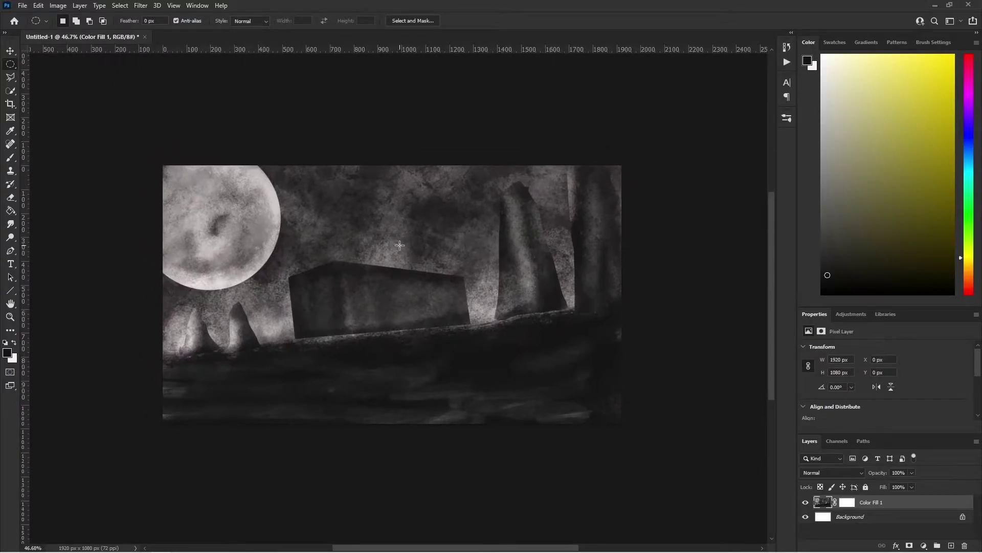
# - Zoom in on the bus and set up a white Chalk brush at 89 px
pyautogui.press('z')
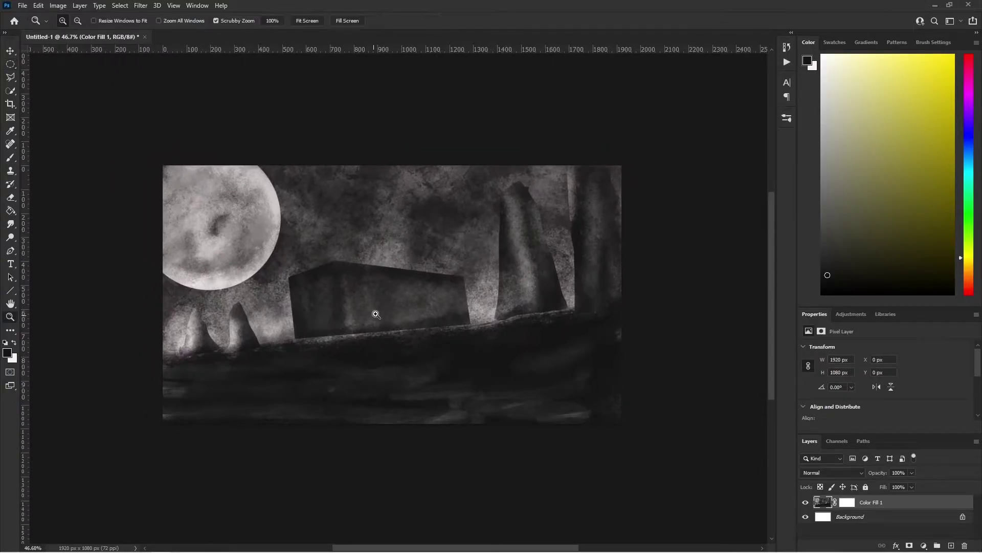
pyautogui.doubleClick(370, 279)
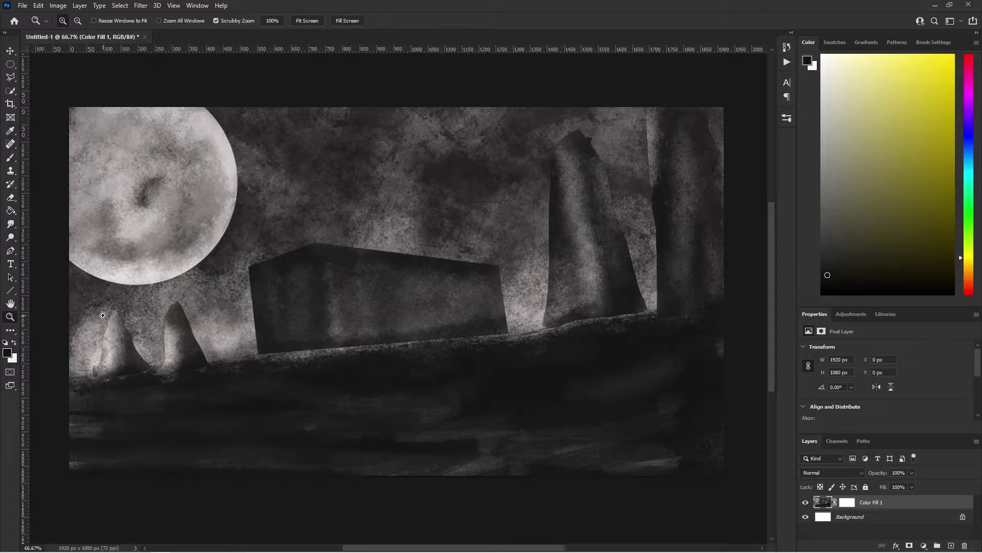
pyautogui.click(786, 118)
pyautogui.click(647, 235)
pyautogui.press('x')
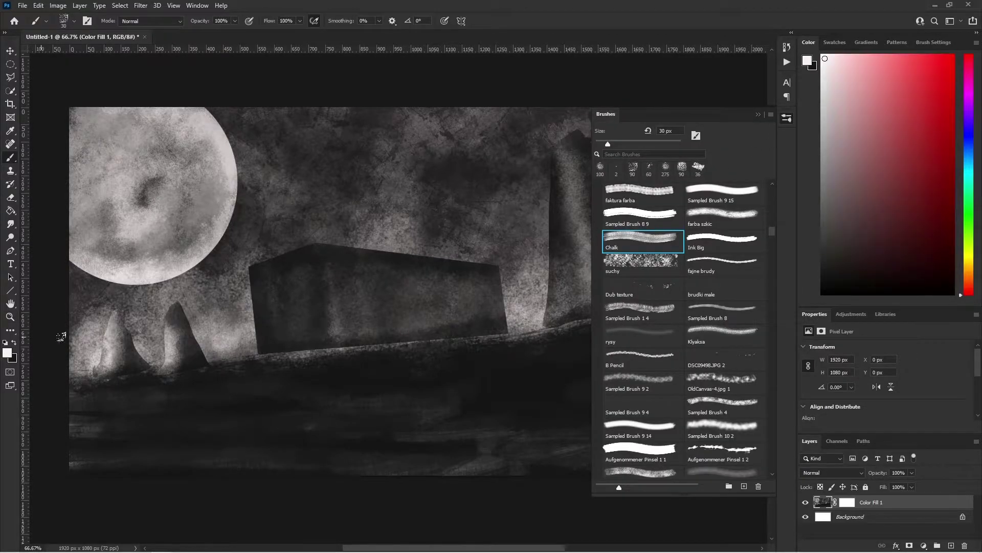
pyautogui.click(369, 367)
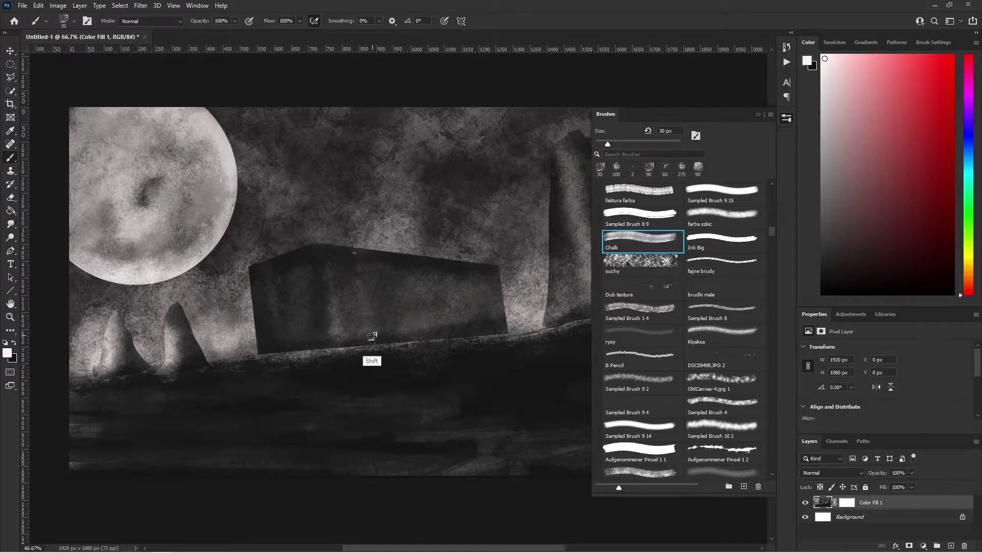
pyautogui.click(75, 23)
pyautogui.moveTo(66, 54); pyautogui.dragTo(87, 54)
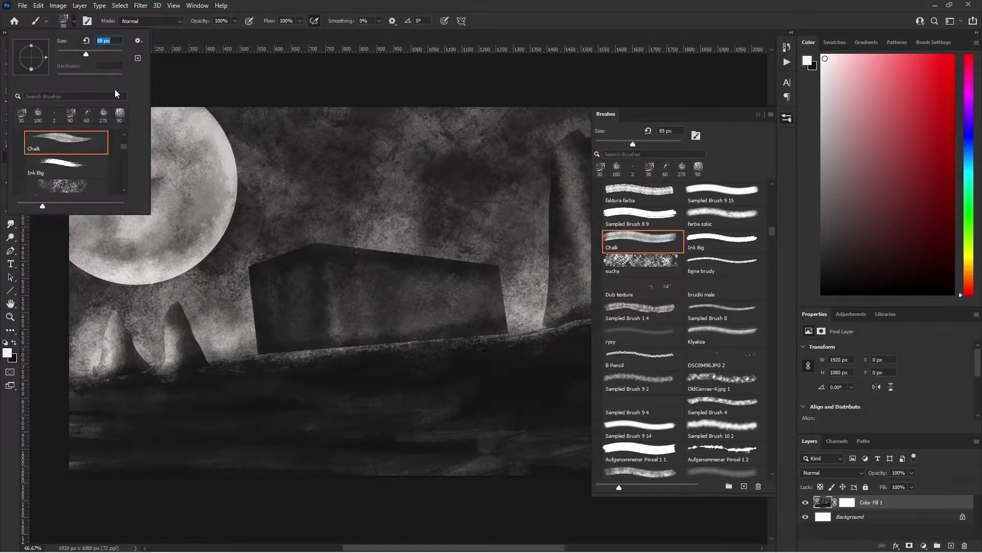
pyautogui.click(373, 263)
# - Draw straight vertical chalk lines across the middle and right of the bus side
pyautogui.keyDown('shift'); pyautogui.click(375, 342); pyautogui.keyUp('shift')
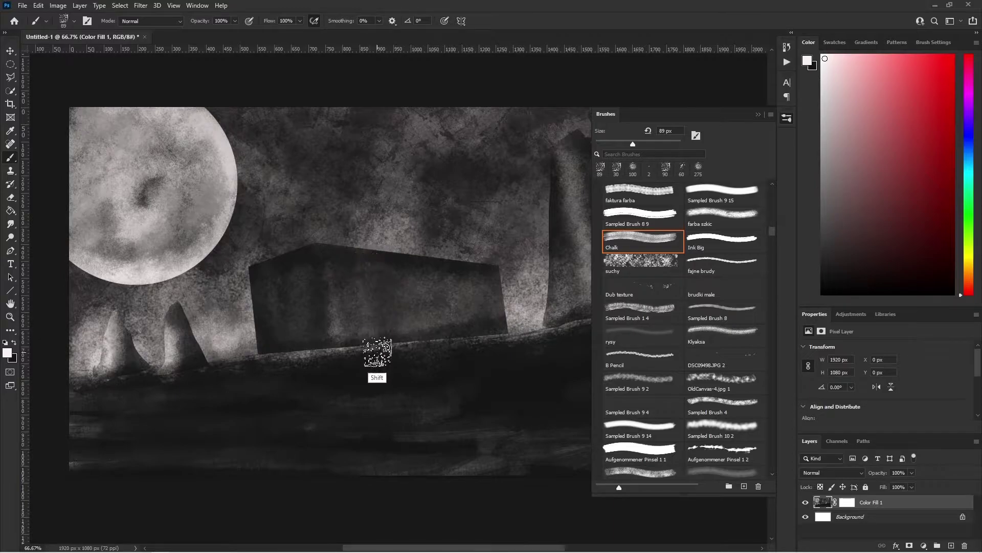
pyautogui.click(402, 270)
pyautogui.keyDown('shift'); pyautogui.click(413, 341); pyautogui.keyUp('shift')
pyautogui.click(435, 273)
pyautogui.keyDown('shift'); pyautogui.click(441, 333); pyautogui.keyUp('shift')
pyautogui.click(467, 278)
pyautogui.keyDown('shift'); pyautogui.click(478, 330); pyautogui.keyUp('shift')
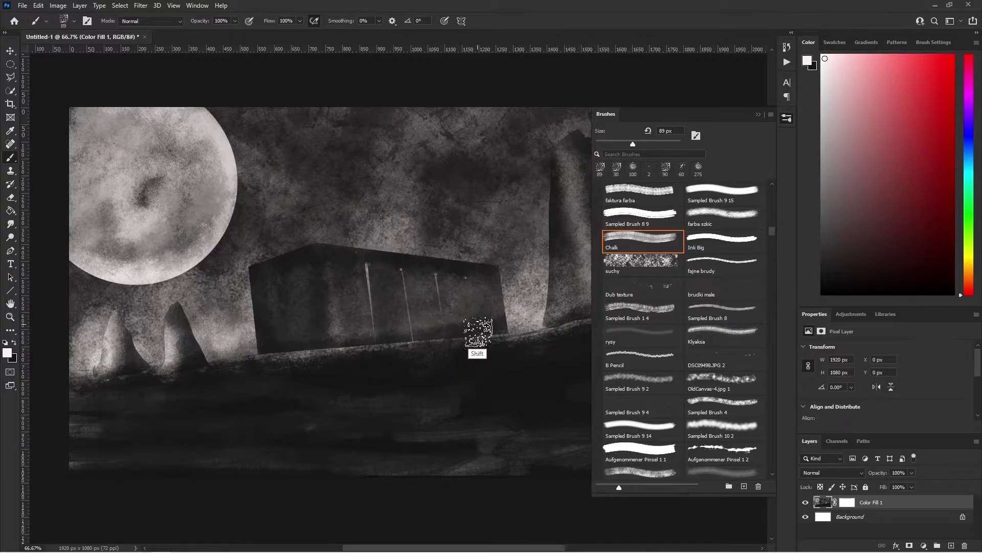
pyautogui.click(492, 283)
pyautogui.keyDown('shift'); pyautogui.click(499, 332); pyautogui.keyUp('shift')
# - Add vertical chalk lines on the bus's left end, undoing the stray diagonal strokes
pyautogui.click(303, 270)
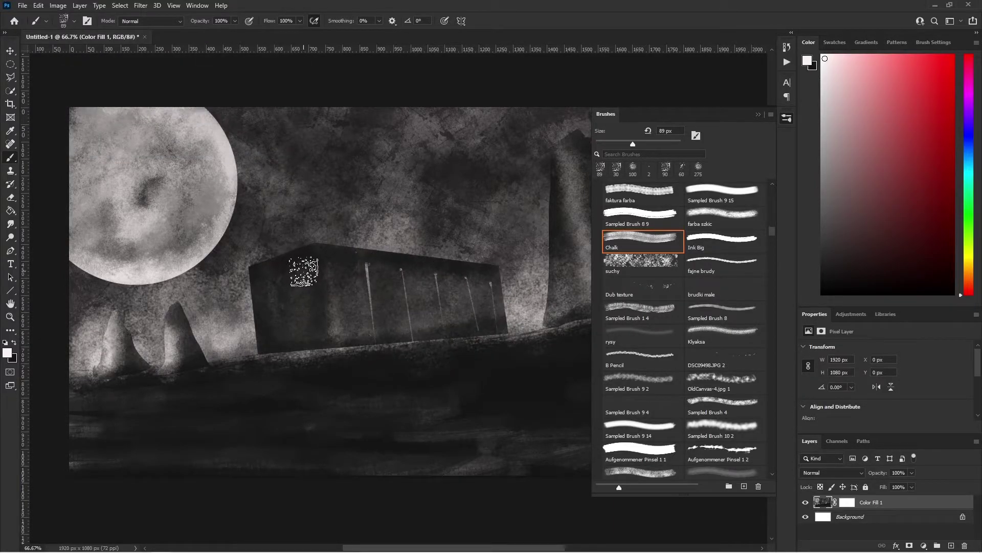
pyautogui.keyDown('shift'); pyautogui.click(311, 350); pyautogui.keyUp('shift')
pyautogui.click(280, 275)
pyautogui.keyDown('shift'); pyautogui.click(287, 352); pyautogui.keyUp('shift')
pyautogui.click(262, 286)
pyautogui.keyDown('shift'); pyautogui.click(273, 352); pyautogui.keyUp('shift')
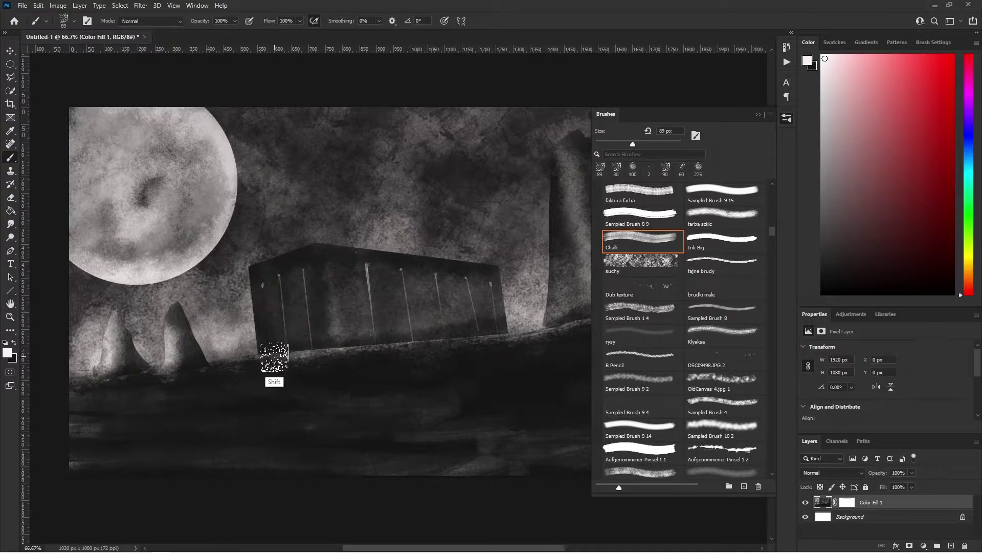
pyautogui.click(268, 295)
pyautogui.keyDown('shift'); pyautogui.click(321, 276); pyautogui.keyUp('shift')
pyautogui.keyDown('shift'); pyautogui.click(267, 324); pyautogui.keyUp('shift')
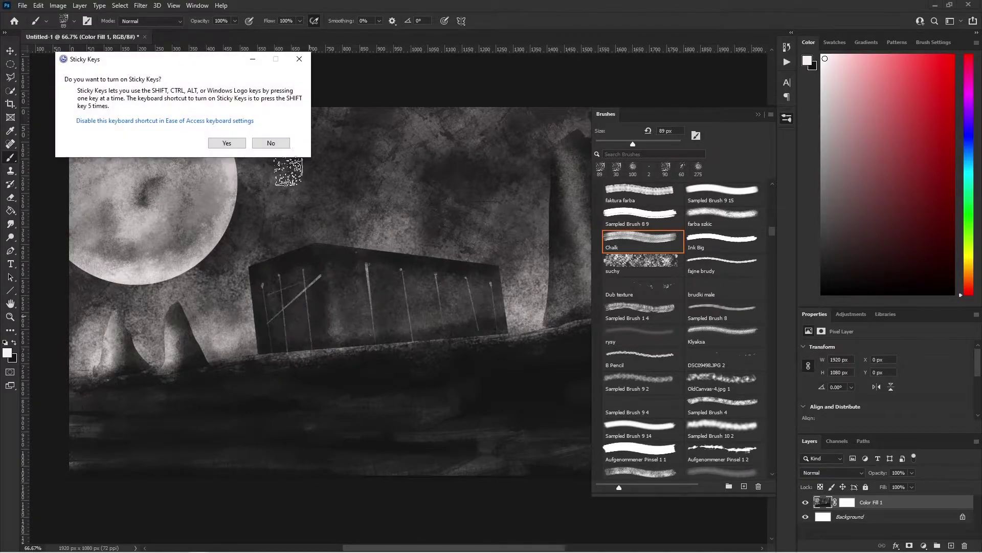
pyautogui.press('Escape')
pyautogui.hotkey('ctrl', 'z')
# - Draw horizontal chalk grid lines across the left end and along the lower left
pyautogui.click(267, 295)
pyautogui.keyDown('shift'); pyautogui.click(308, 292); pyautogui.keyUp('shift')
pyautogui.click(268, 323)
pyautogui.keyDown('shift'); pyautogui.click(324, 313); pyautogui.keyUp('shift')
pyautogui.keyDown('shift'); pyautogui.click(501, 307); pyautogui.keyUp('shift')
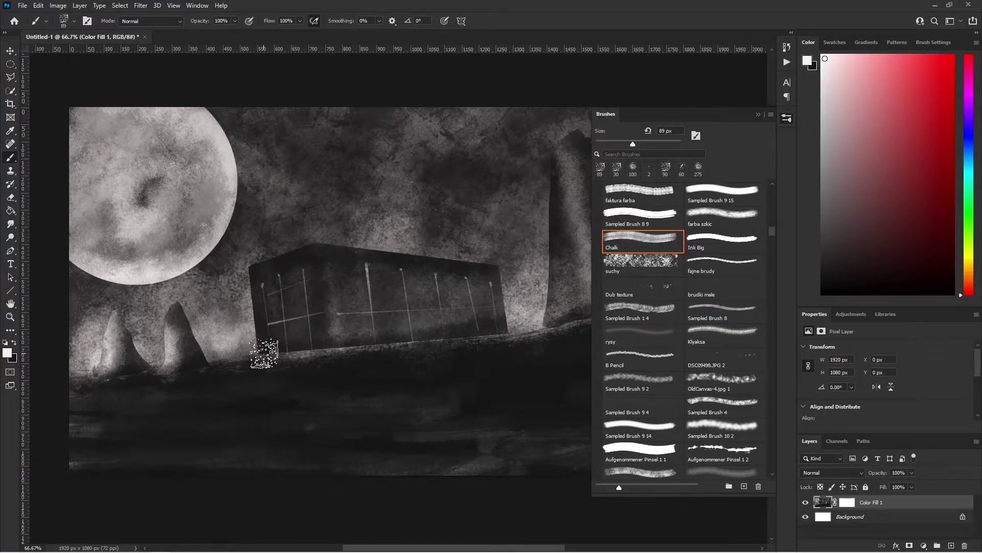
pyautogui.click(256, 349)
pyautogui.keyDown('shift'); pyautogui.click(325, 336); pyautogui.keyUp('shift')
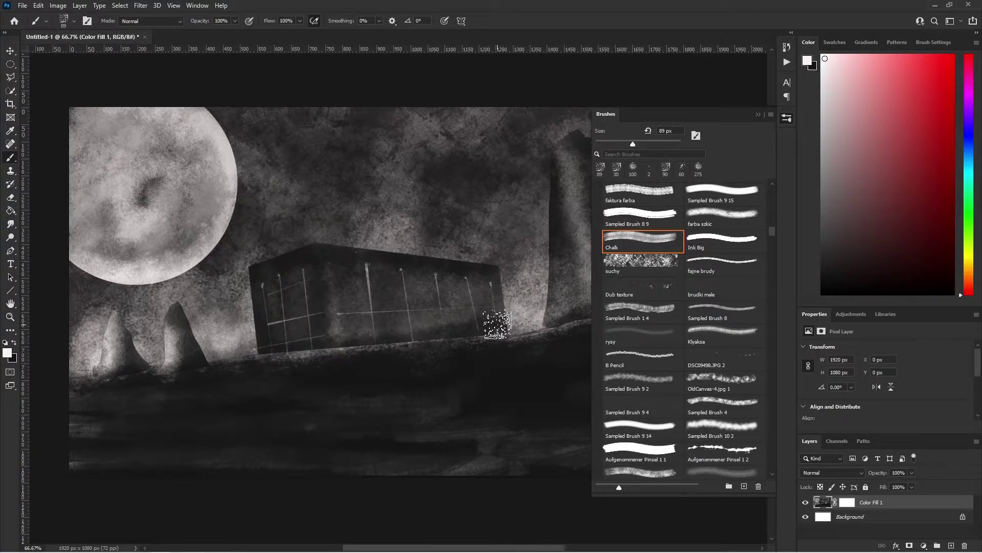
pyautogui.scroll(-3, 417, 265)
pyautogui.scroll(2, 476, 264)
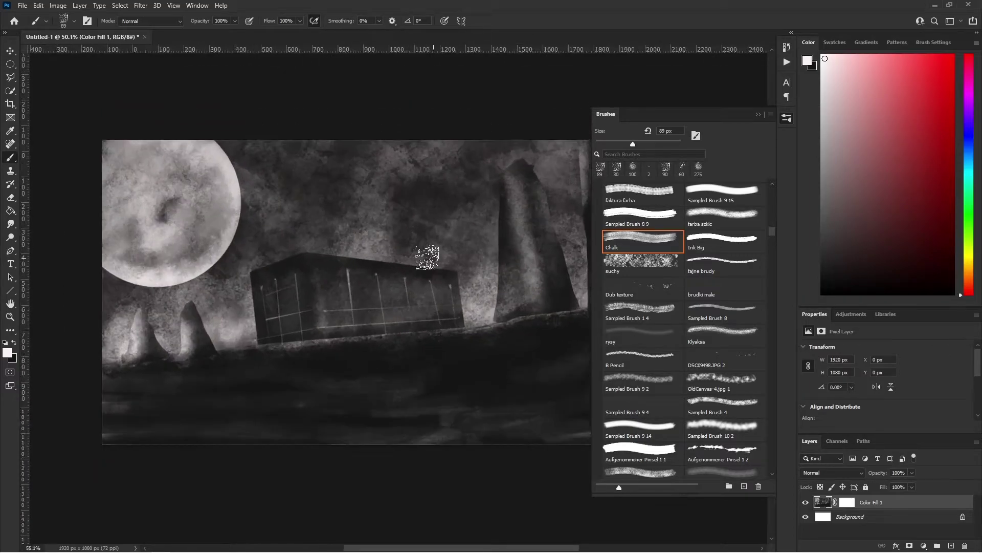
pyautogui.scroll(1, 428, 252)
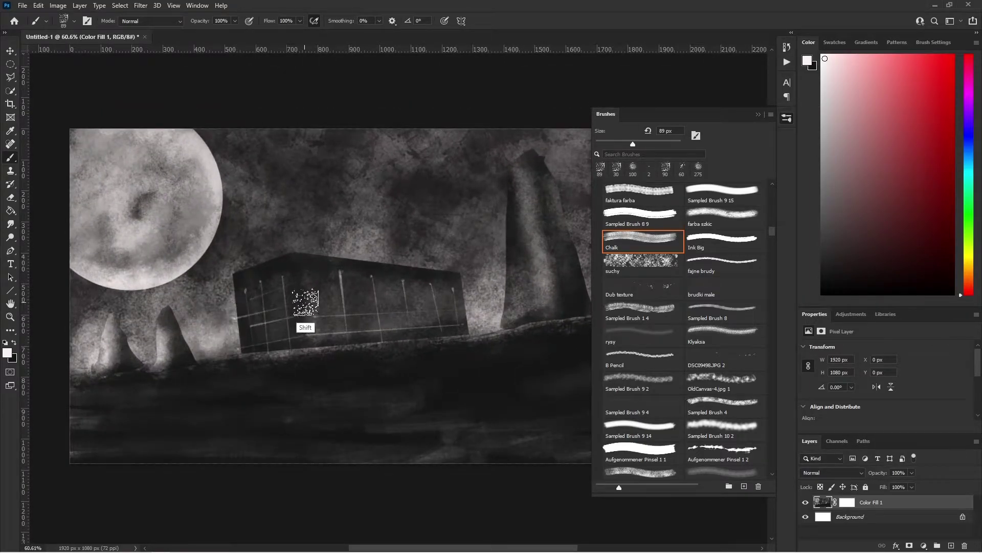
# - Add a horizontal chalk line across the bus front, removing the slanted and top-edge attempts
pyautogui.click(460, 297)
pyautogui.keyDown('shift'); pyautogui.click(240, 299); pyautogui.keyUp('shift')
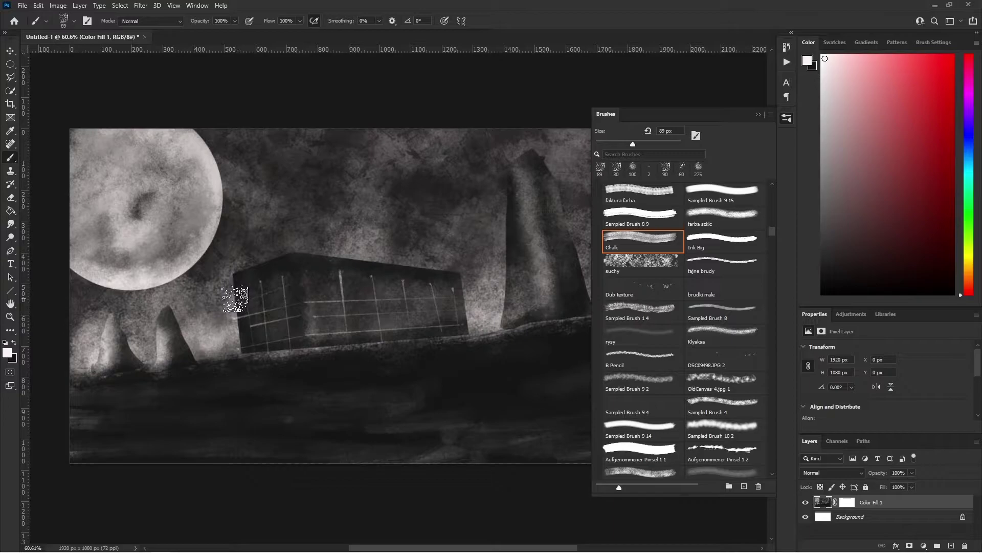
pyautogui.keyDown('shift'); pyautogui.click(297, 279); pyautogui.keyUp('shift')
pyautogui.hotkey('ctrl', 'z')
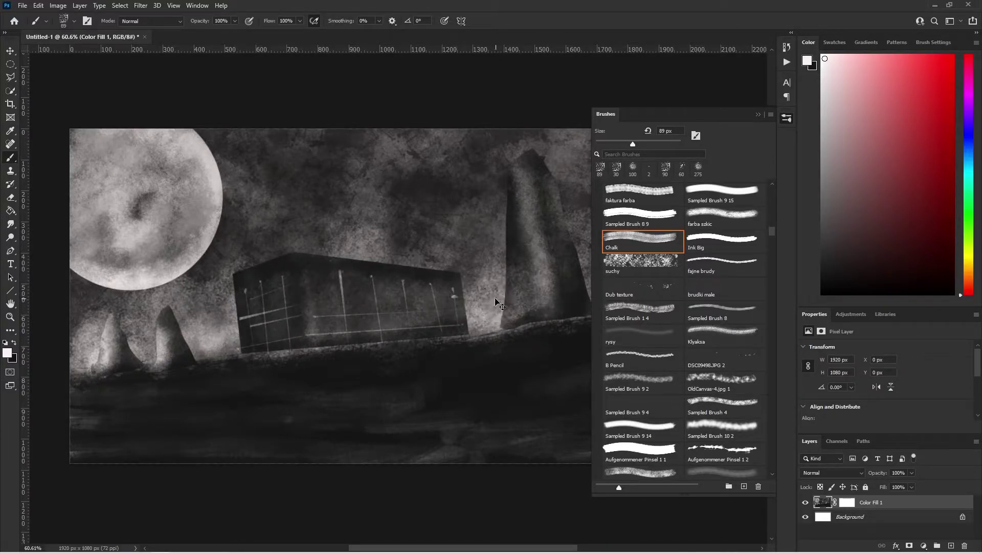
pyautogui.keyDown('shift'); pyautogui.click(452, 296); pyautogui.keyUp('shift')
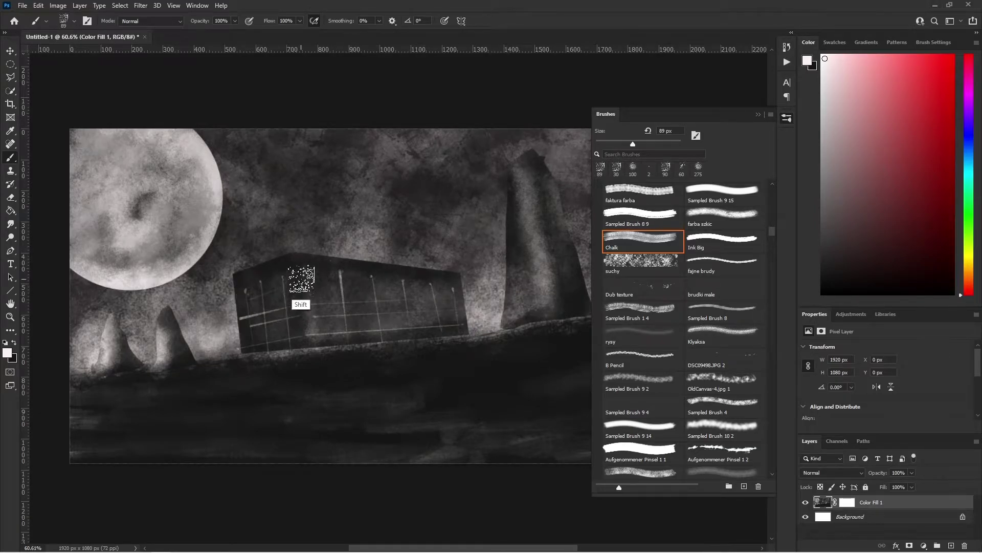
pyautogui.click(302, 277)
pyautogui.keyDown('shift'); pyautogui.click(458, 281); pyautogui.keyUp('shift')
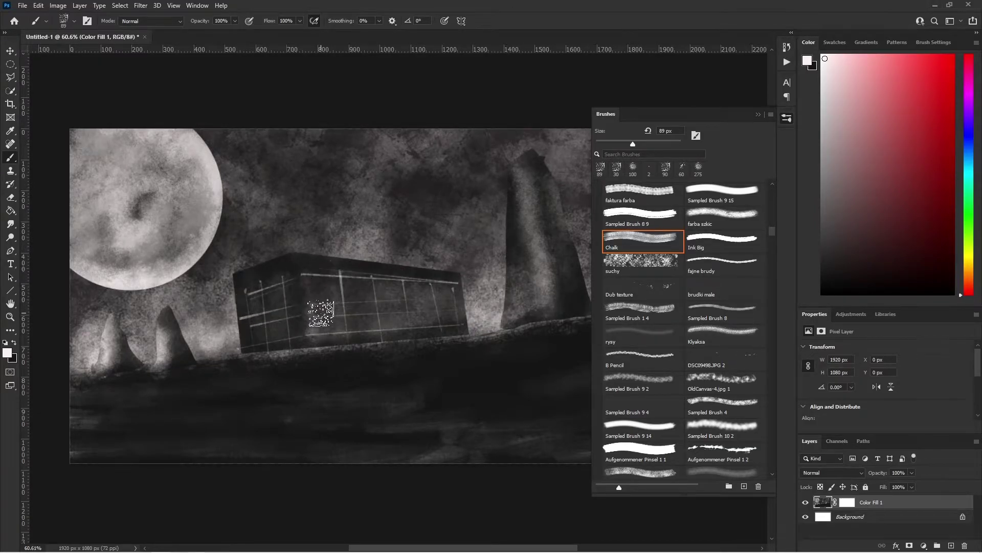
pyautogui.press('shift')
pyautogui.press('shift')
pyautogui.press('shift')
pyautogui.press('Escape')
pyautogui.hotkey('ctrl', 'z')
pyautogui.scroll(-3, 409, 327)
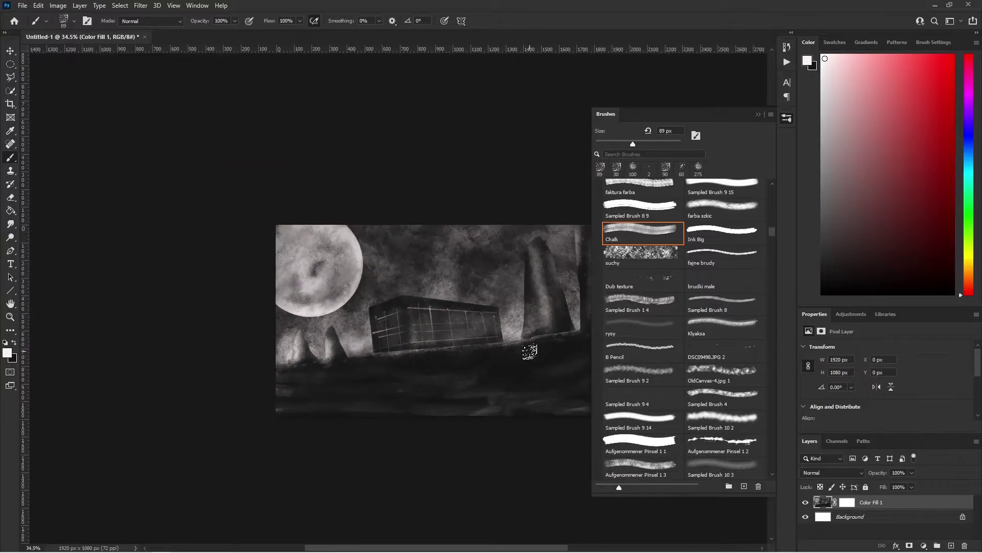
pyautogui.scroll(2, 532, 350)
pyautogui.scroll(1, 461, 368)
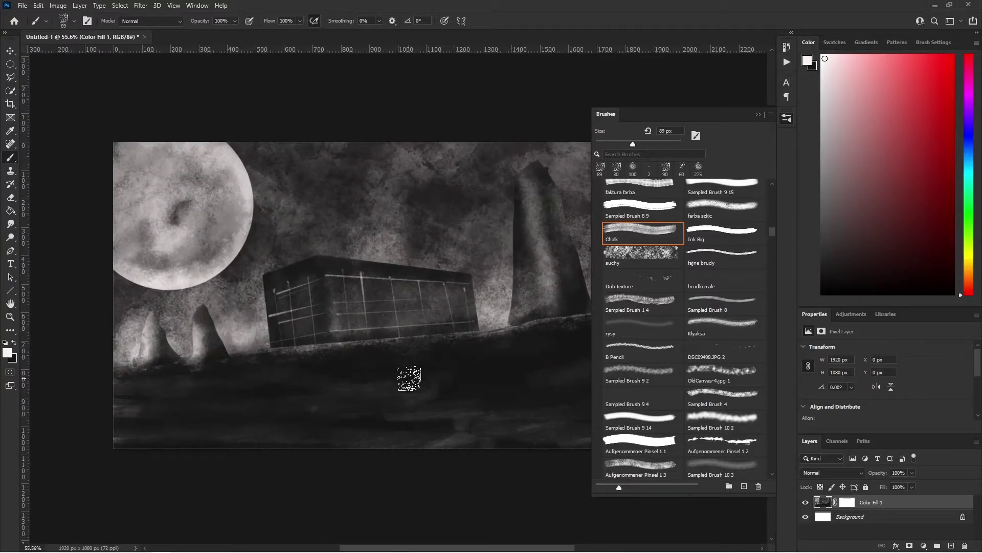
# - Switch the paint colour to black and set brush opacity to 46%
pyautogui.click(14, 341)
pyautogui.scroll(1, 314, 271)
pyautogui.click(235, 21)
pyautogui.moveTo(229, 38)
pyautogui.mouseDown()
pyautogui.moveTo(197, 38)
pyautogui.moveTo(207, 38)
pyautogui.mouseUp()
pyautogui.click(235, 21)
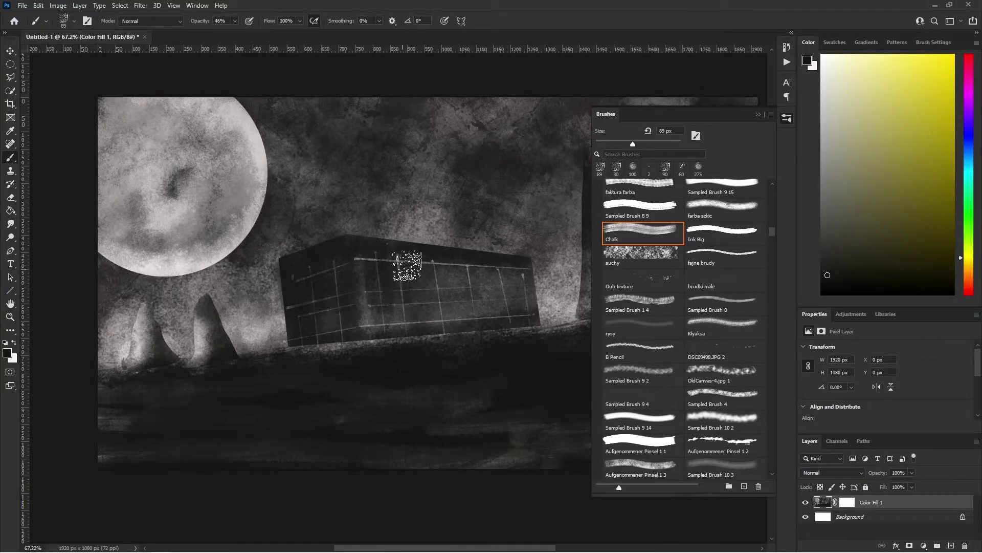
pyautogui.scroll(-1, 521, 297)
pyautogui.scroll(-1, 522, 296)
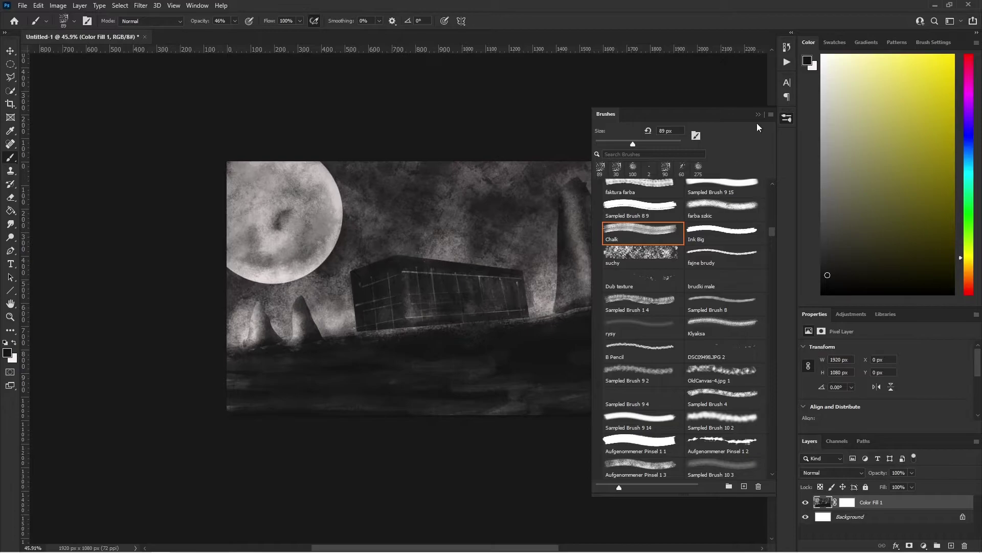
pyautogui.scroll(-2, 547, 291)
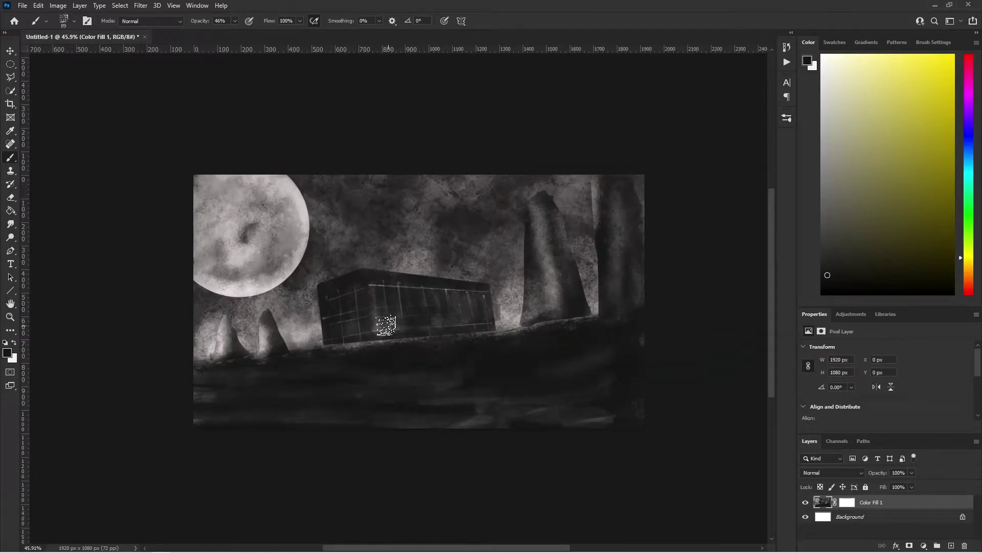
# - Paint the bus's front window with a white 36 px brush and open the Brushes panel
pyautogui.scroll(2, 377, 318)
pyautogui.click(14, 342)
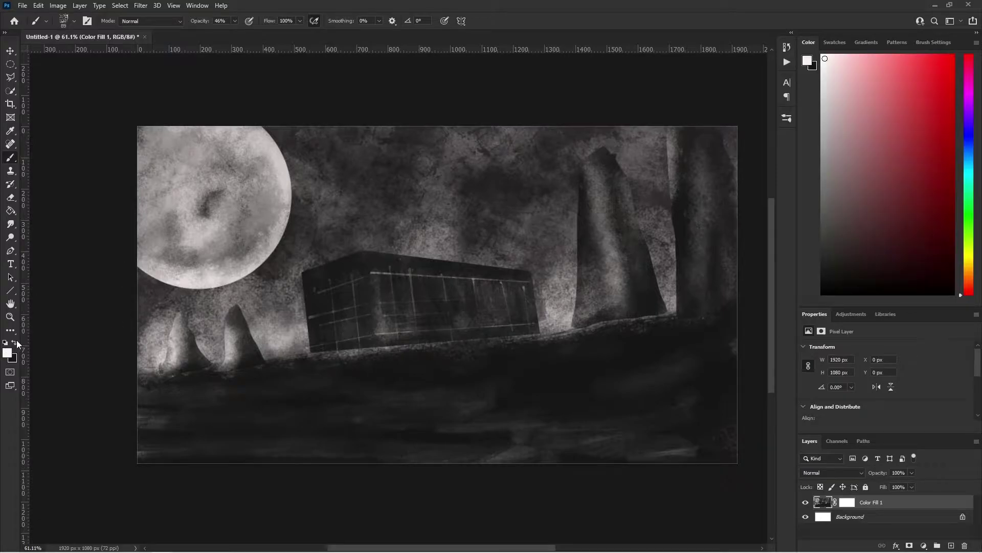
pyautogui.click(69, 22)
pyautogui.click(69, 54)
pyautogui.click(317, 293)
pyautogui.moveTo(312, 288)
pyautogui.mouseDown()
pyautogui.moveTo(326, 287)
pyautogui.moveTo(314, 291)
pyautogui.mouseUp()
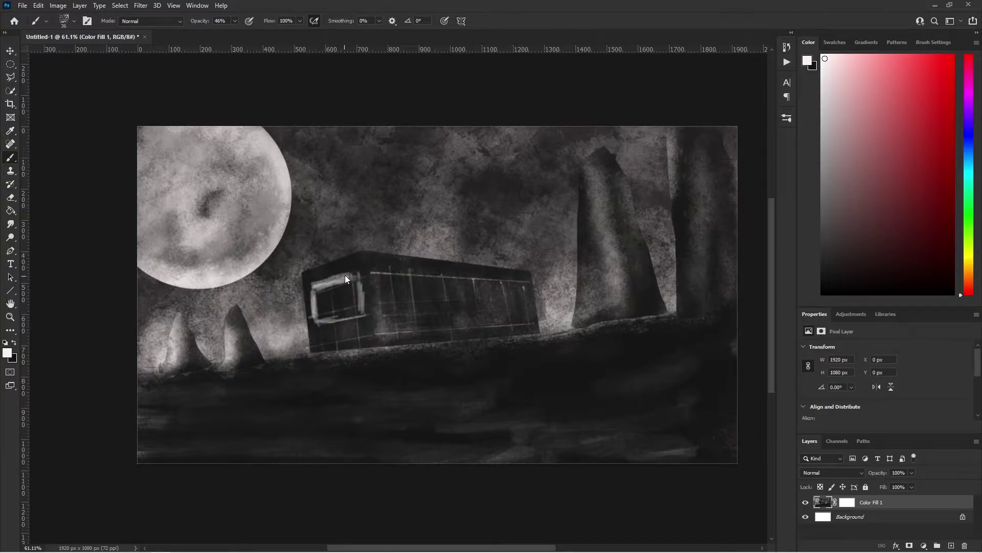
pyautogui.hotkey('ctrl', 'z')
pyautogui.hotkey('ctrl', 'z')
pyautogui.hotkey('ctrl', 'z')
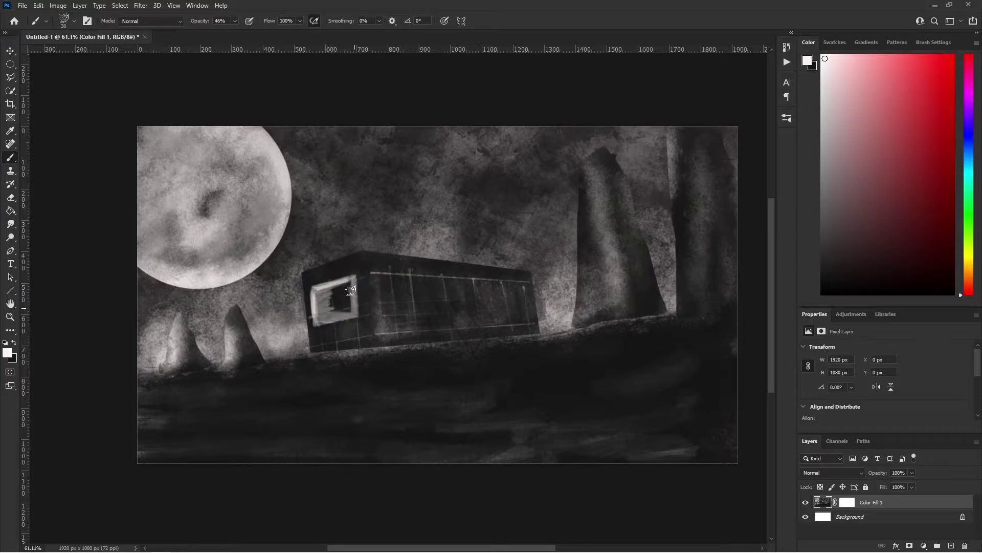
pyautogui.moveTo(350, 290); pyautogui.dragTo(343, 285)
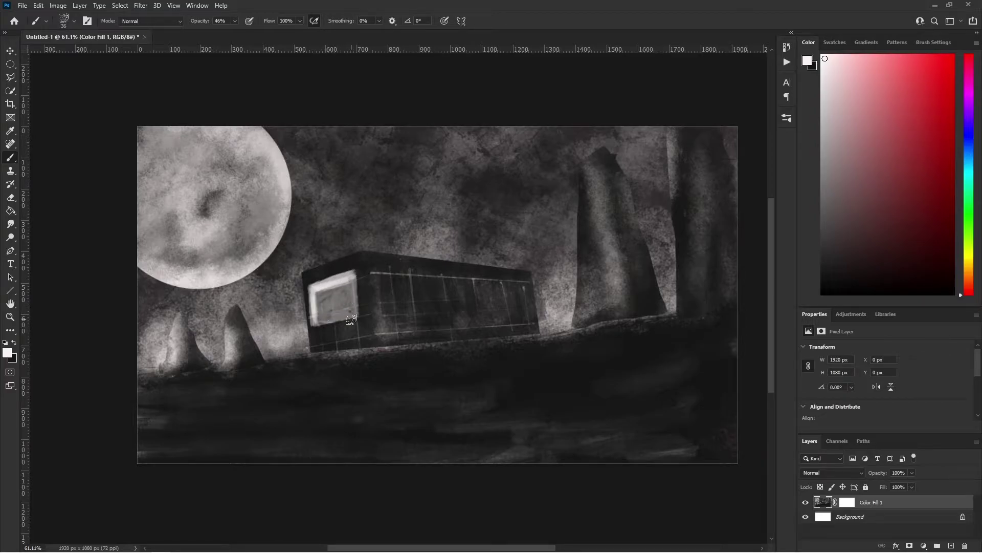
pyautogui.press('F5')
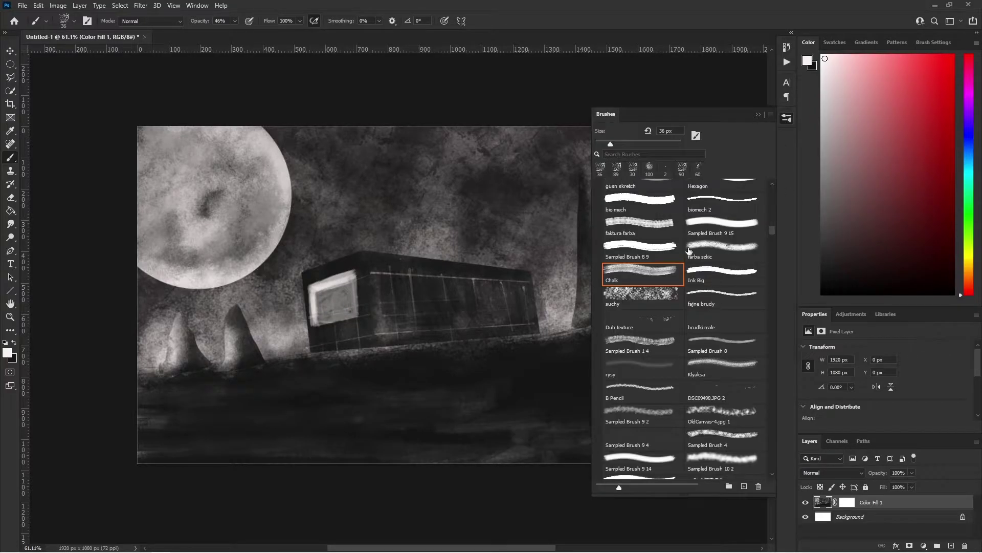
# - Pick the Sampled Brush 9 15 preset, add a new layer and marquee an oval at the bus's lower front
pyautogui.press('.')
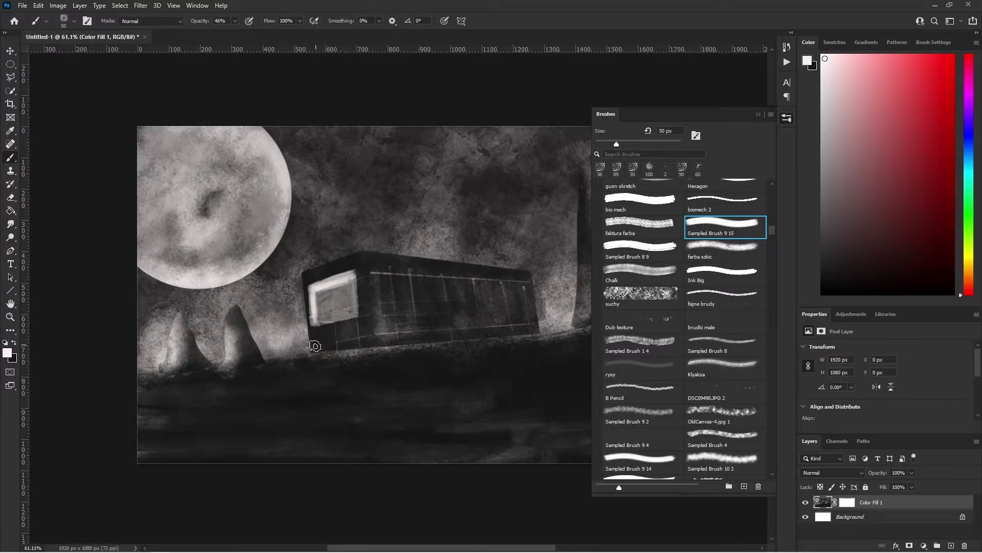
pyautogui.moveTo(315, 346); pyautogui.dragTo(322, 344)
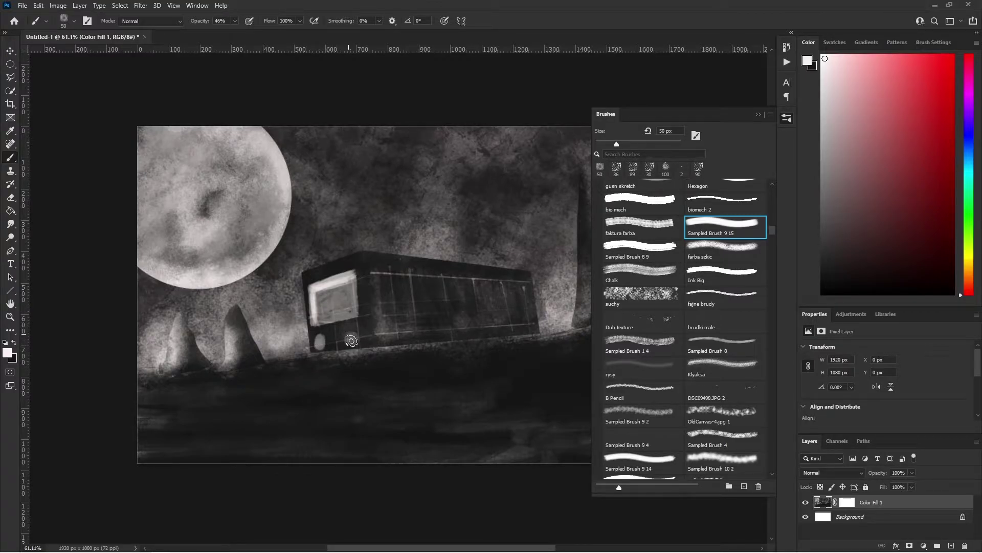
pyautogui.scroll(-1, 593, 285)
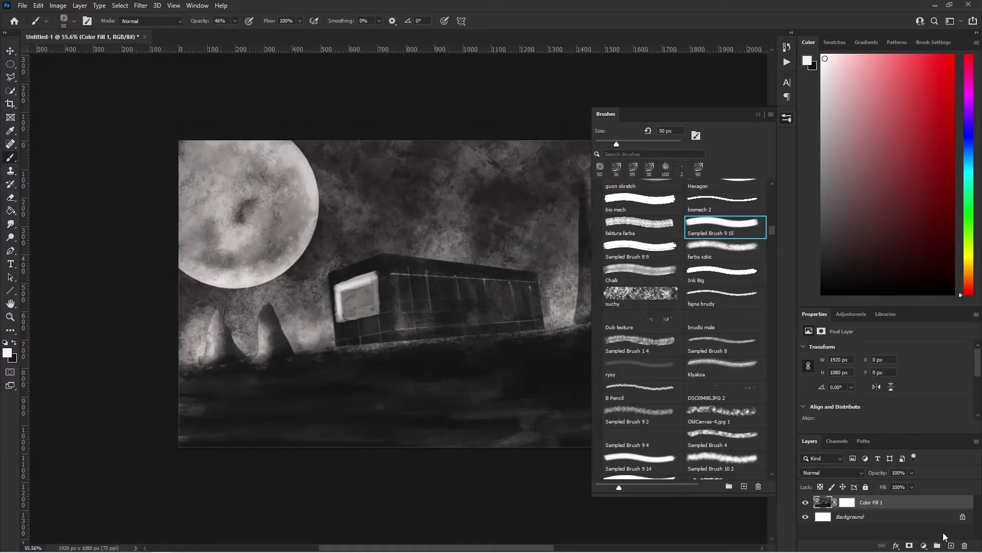
pyautogui.hotkey('ctrl', 'shift', 'alt', 'n')
pyautogui.press('m')
pyautogui.scroll(2, 365, 326)
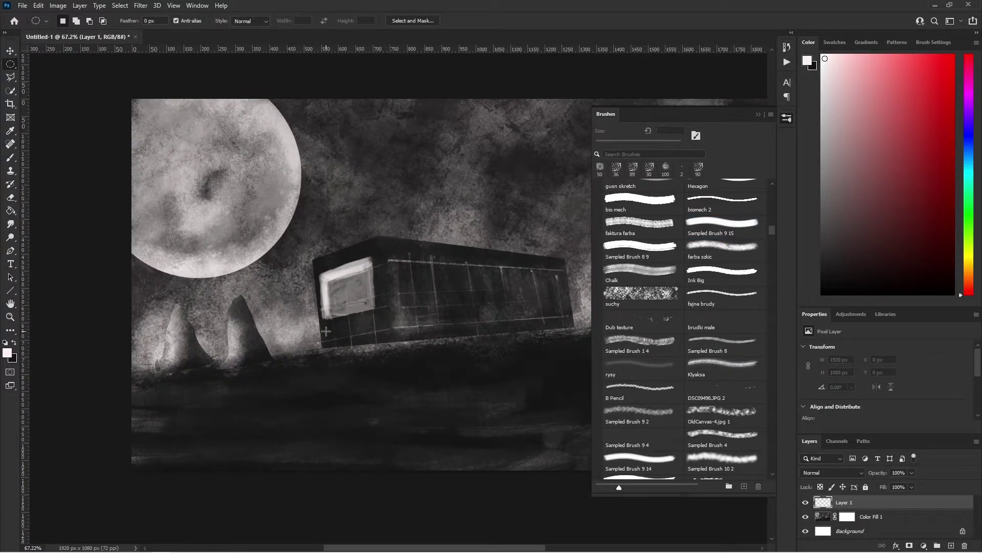
pyautogui.moveTo(326, 332)
pyautogui.mouseDown()
pyautogui.moveTo(363, 340)
pyautogui.moveTo(330, 345)
pyautogui.mouseUp()
# - Clear the front oval and marquee a round wheel area along the bus base
pyautogui.press('b')
pyautogui.click(10, 65)
pyautogui.press('Delete')
pyautogui.press('b')
pyautogui.click(19, 65)
pyautogui.press('b')
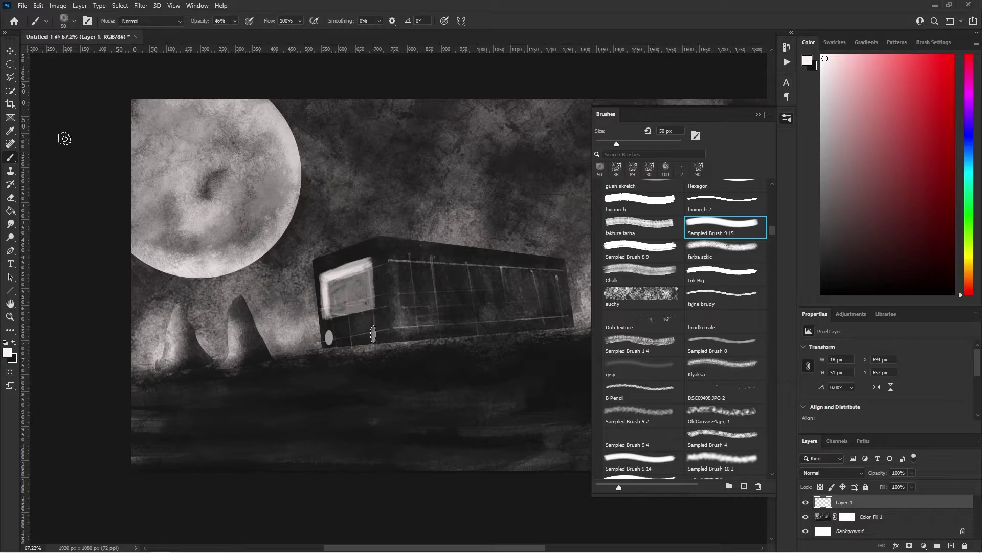
pyautogui.press('m')
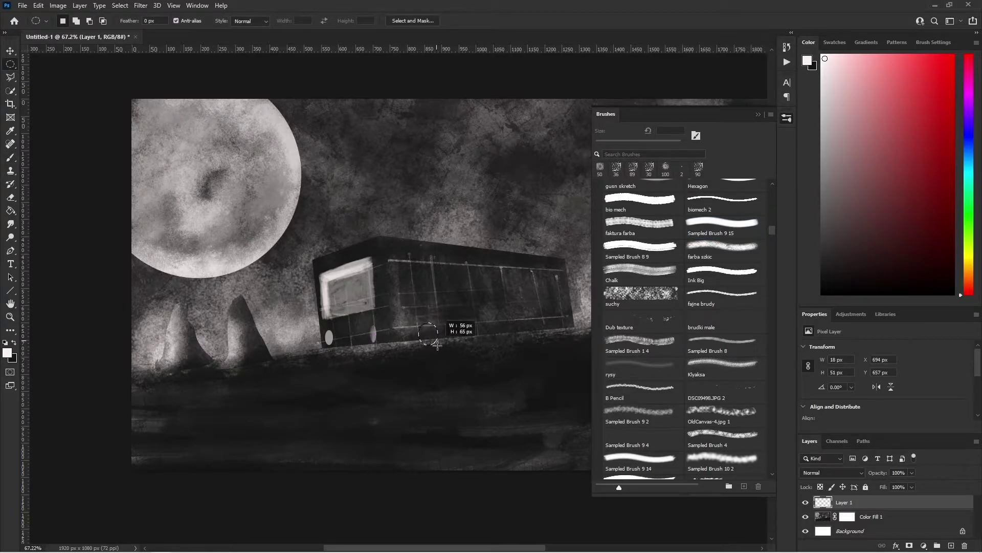
pyautogui.moveTo(421, 323)
pyautogui.mouseDown()
pyautogui.moveTo(459, 358)
pyautogui.moveTo(421, 338)
pyautogui.mouseUp()
pyautogui.press('b')
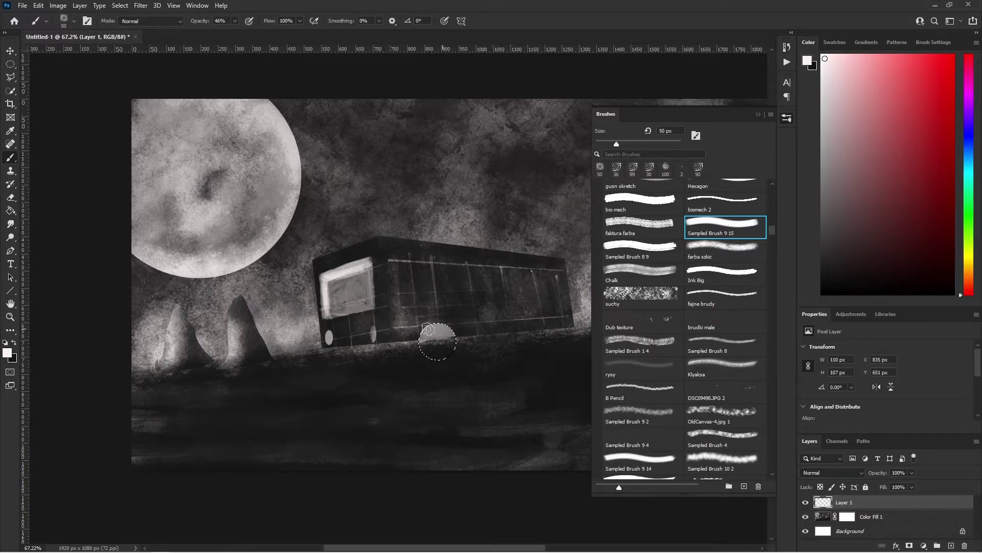
pyautogui.press('x')
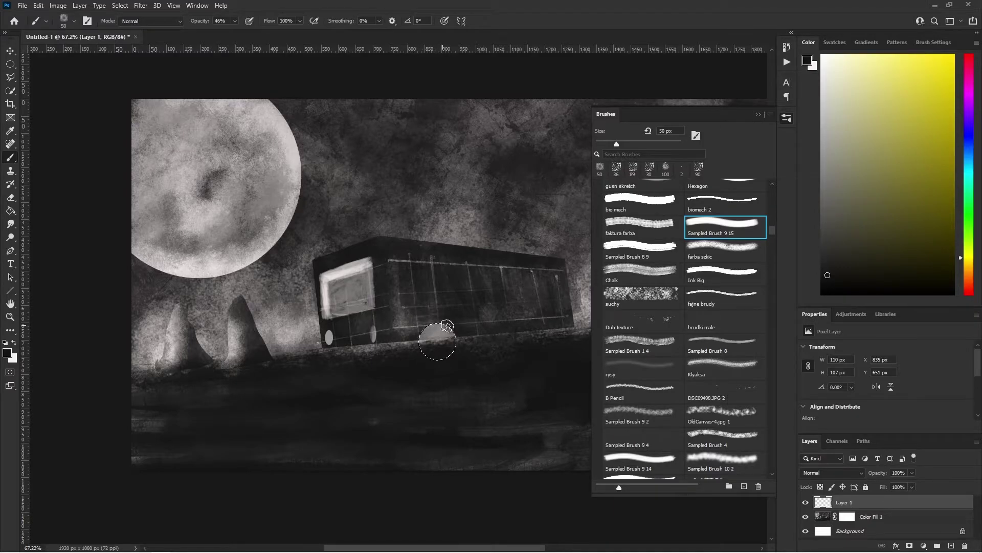
# - Move the wheel selection further along the bus, alternating white and black paint
pyautogui.click(12, 64)
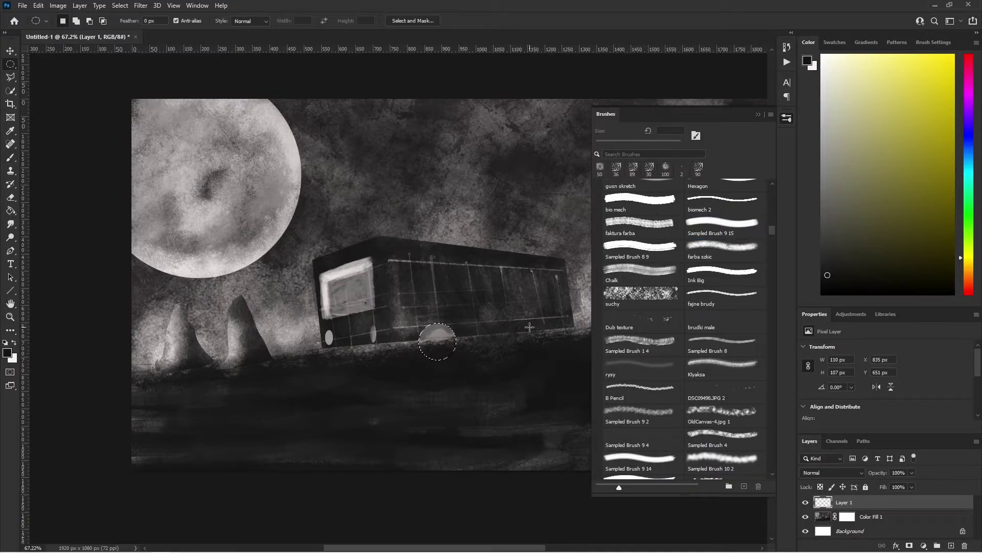
pyautogui.moveTo(530, 320); pyautogui.dragTo(564, 354)
pyautogui.moveTo(502, 253); pyautogui.dragTo(429, 265)
pyautogui.click(14, 344)
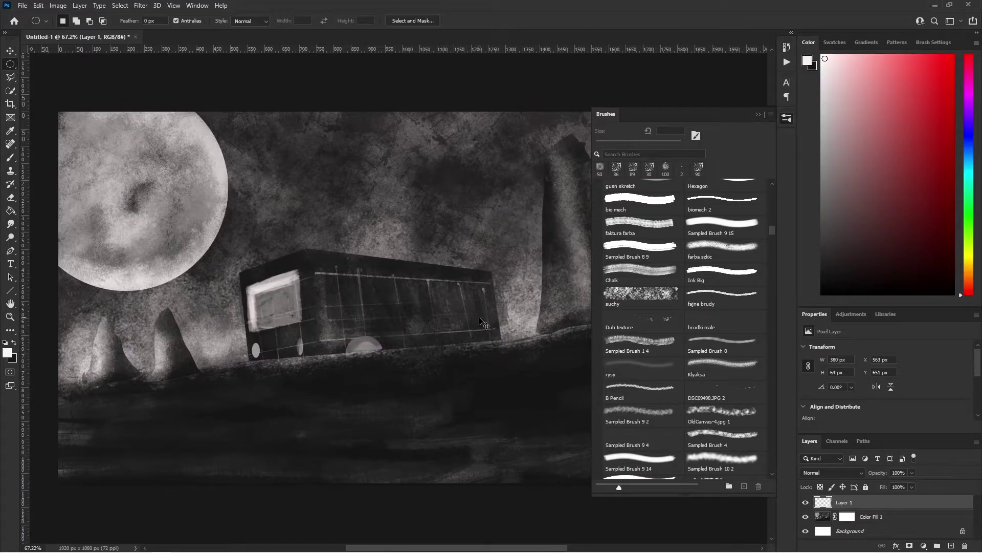
pyautogui.press('b')
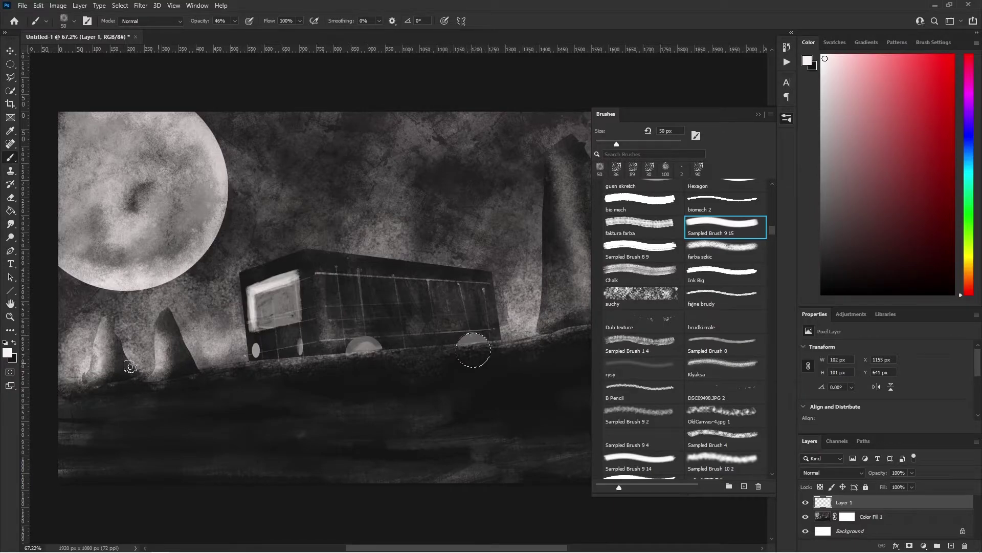
pyautogui.press('x')
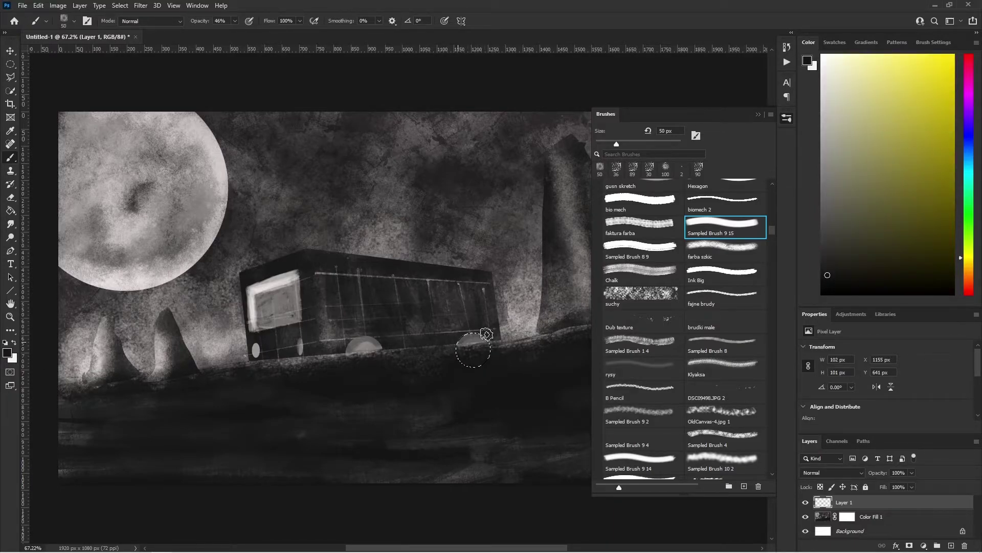
pyautogui.press('m')
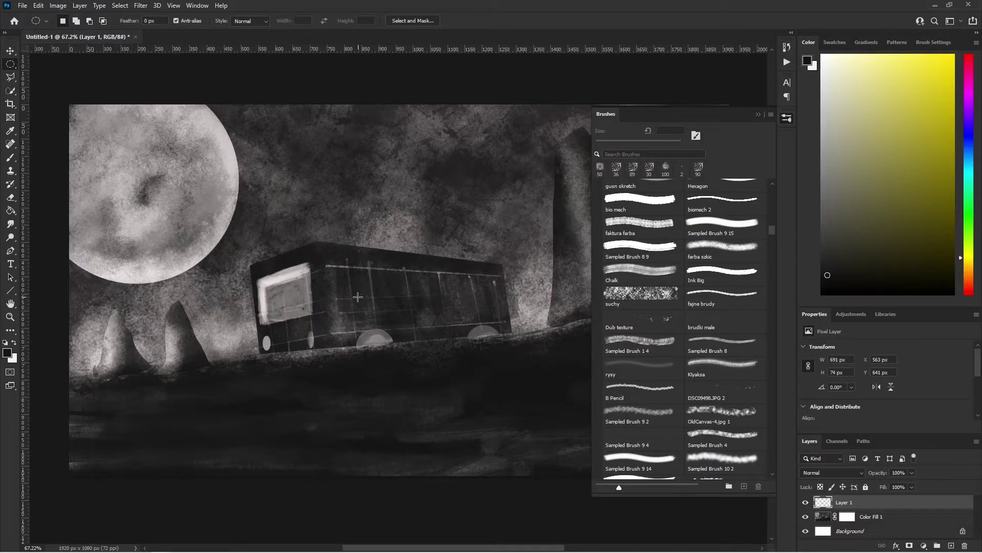
# - Close the brush presets and select the second wheel, with white as the paint colour
pyautogui.click(758, 114)
pyautogui.scroll(-3, 532, 195)
pyautogui.scroll(1, 543, 211)
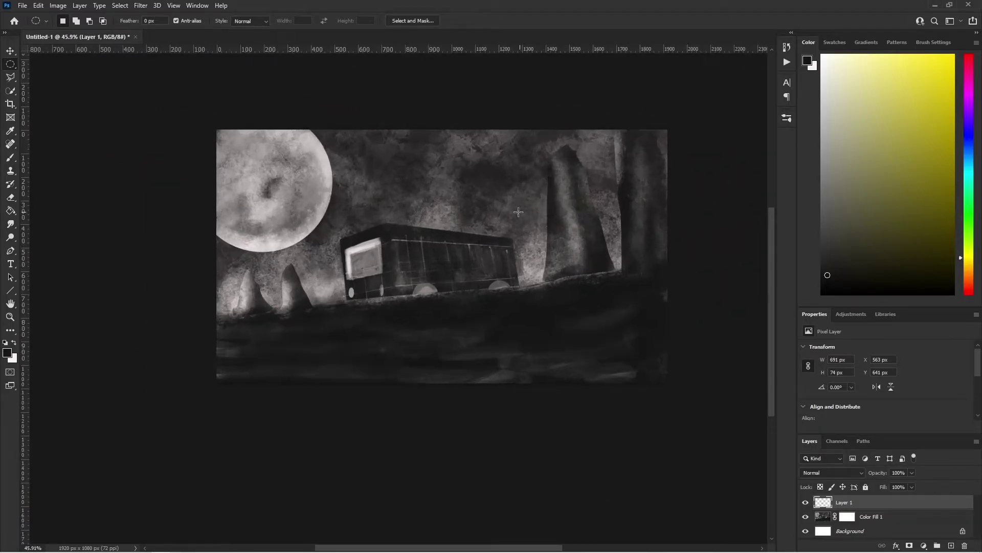
pyautogui.scroll(1, 543, 211)
pyautogui.scroll(-2, 544, 220)
pyautogui.scroll(1, 549, 235)
pyautogui.scroll(2, 548, 235)
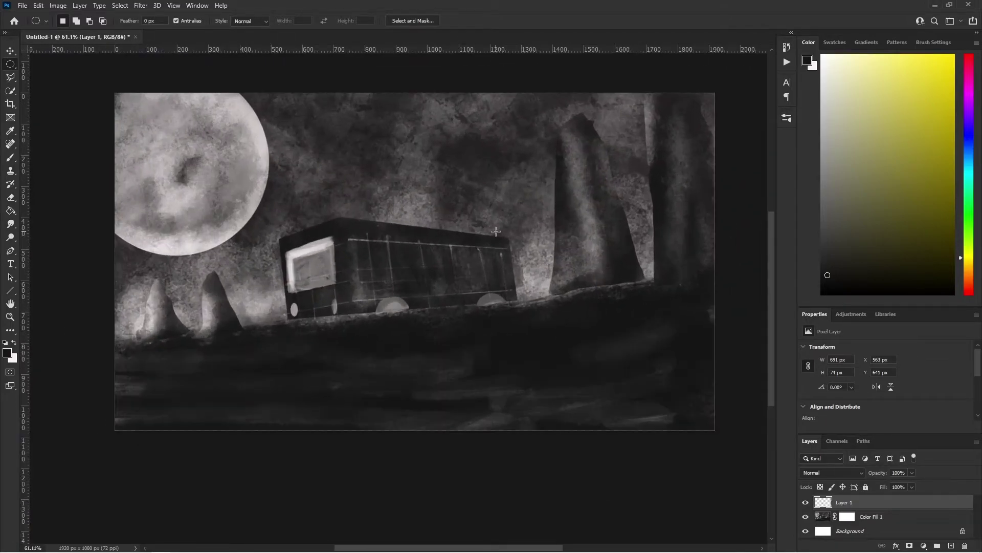
pyautogui.scroll(1, 496, 235)
pyautogui.scroll(-1, 496, 235)
pyautogui.moveTo(479, 293); pyautogui.dragTo(506, 318)
pyautogui.click(14, 342)
# - Drop the wheel selection and choose a black Hard Round brush at 19 px
pyautogui.press('b')
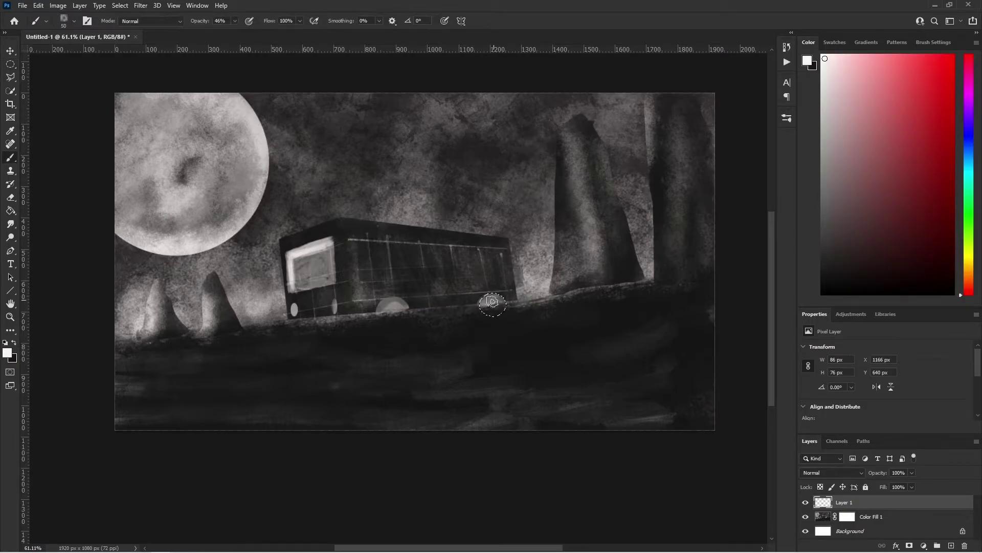
pyautogui.press('m')
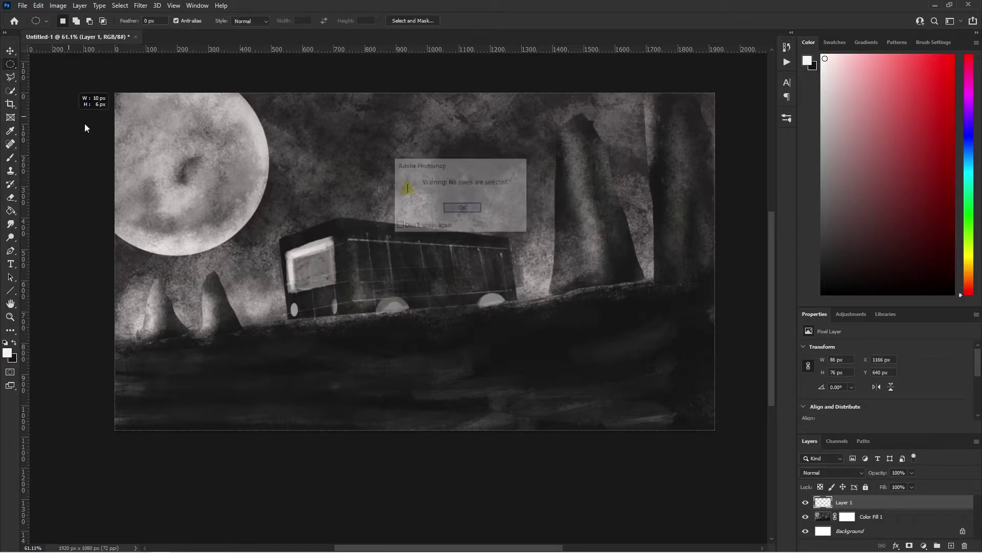
pyautogui.click(460, 207)
pyautogui.press('x')
pyautogui.click(787, 119)
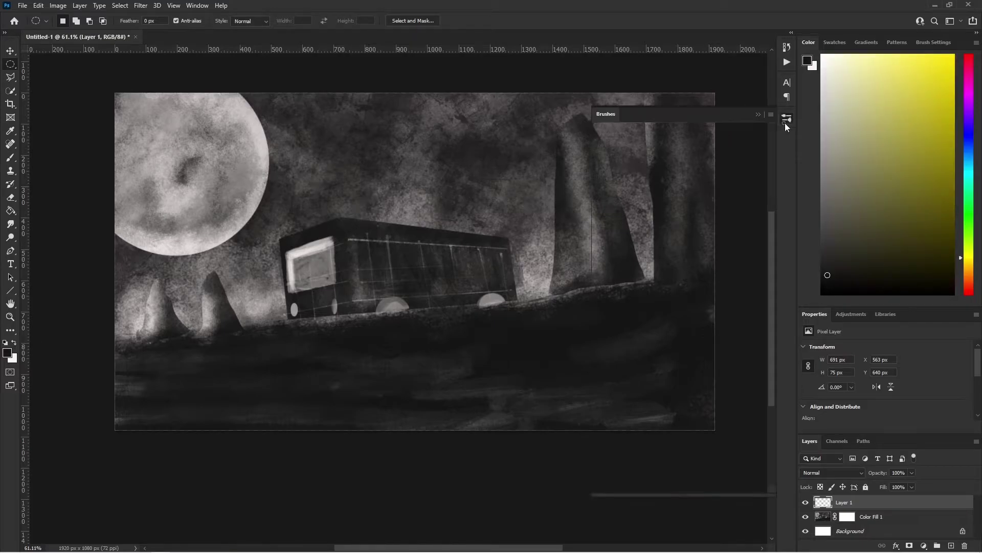
pyautogui.press('b')
pyautogui.scroll(5, 766, 210)
pyautogui.click(640, 192)
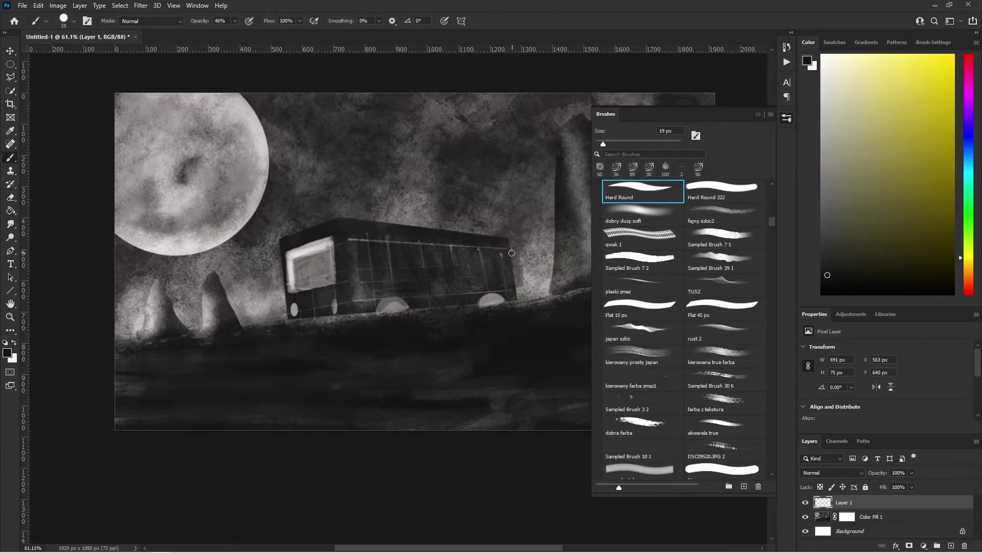
pyautogui.scroll(2, 498, 298)
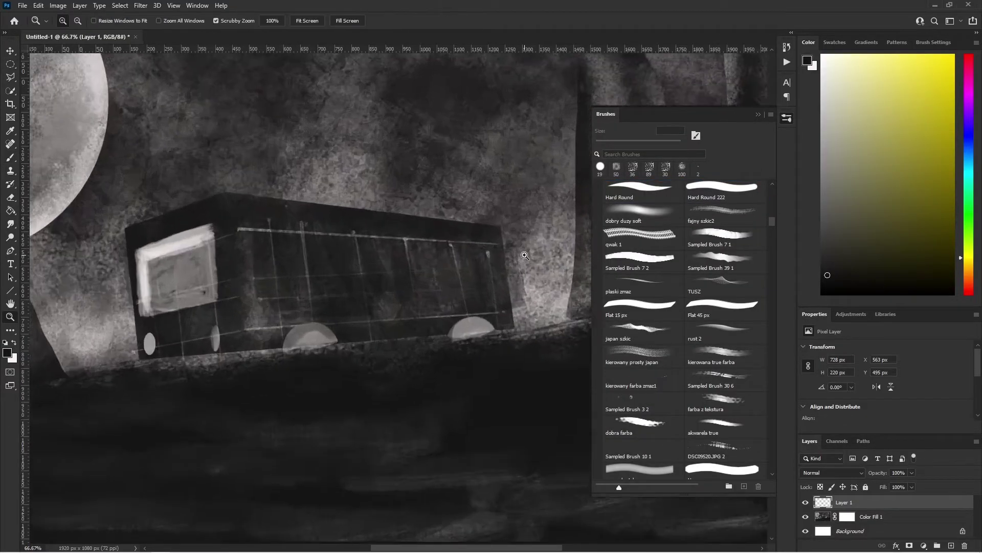
pyautogui.scroll(2, 498, 298)
# - Paint a dark side mirror on a short arm at the bus's right end
pyautogui.moveTo(481, 227)
pyautogui.mouseDown()
pyautogui.moveTo(495, 208)
pyautogui.moveTo(467, 223)
pyautogui.moveTo(498, 219)
pyautogui.moveTo(484, 167)
pyautogui.moveTo(485, 191)
pyautogui.moveTo(502, 161)
pyautogui.moveTo(506, 198)
pyautogui.moveTo(486, 191)
pyautogui.moveTo(500, 195)
pyautogui.moveTo(507, 179)
pyautogui.moveTo(491, 158)
pyautogui.mouseUp()
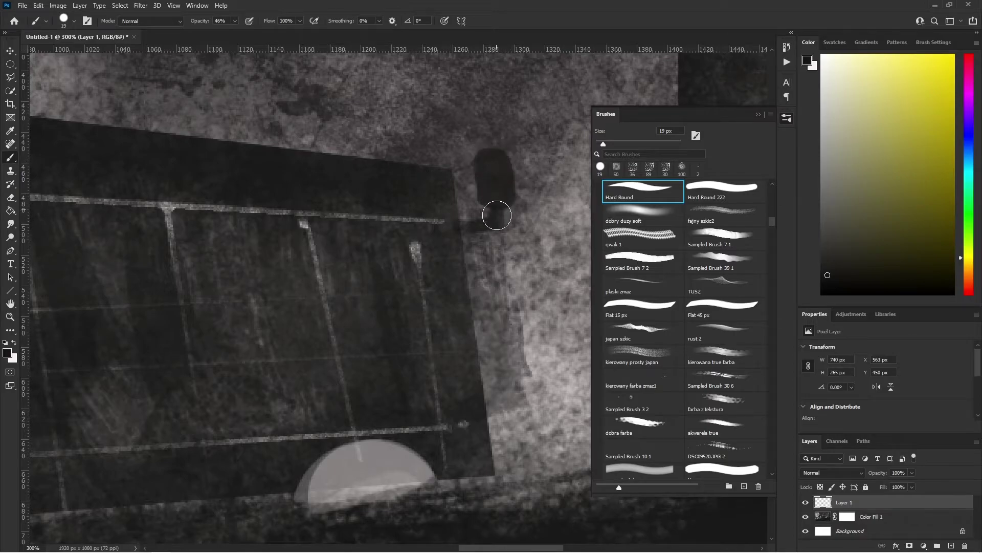
pyautogui.scroll(-2, 487, 221)
pyautogui.scroll(-1, 487, 220)
pyautogui.scroll(-1, 487, 221)
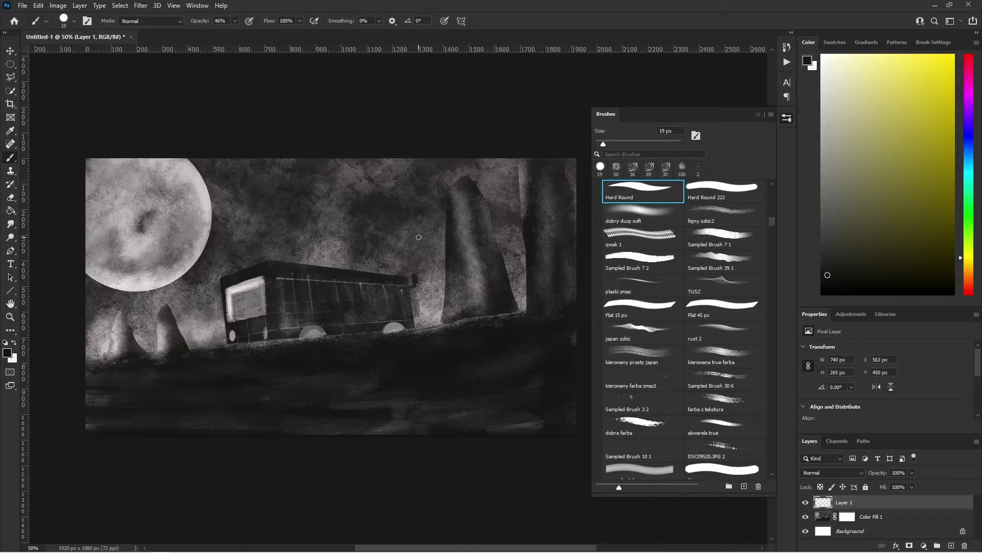
pyautogui.scroll(1, 418, 246)
pyautogui.scroll(1, 419, 266)
pyautogui.scroll(1, 419, 286)
pyautogui.scroll(1, 418, 307)
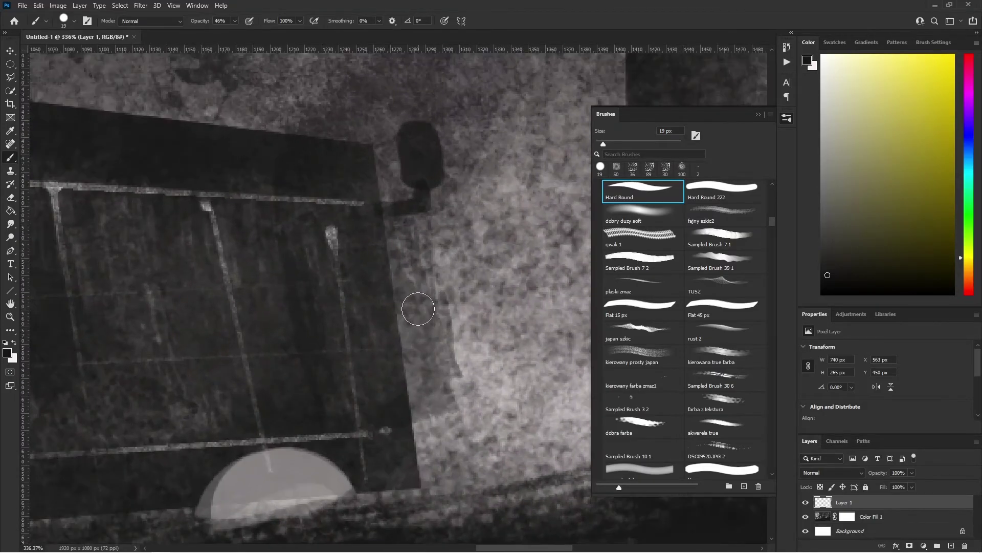
# - Darken the bus's right edge and touch up the rear wheel arch rim
pyautogui.moveTo(391, 307)
pyautogui.mouseDown()
pyautogui.moveTo(389, 350)
pyautogui.moveTo(385, 290)
pyautogui.moveTo(385, 300)
pyautogui.mouseUp()
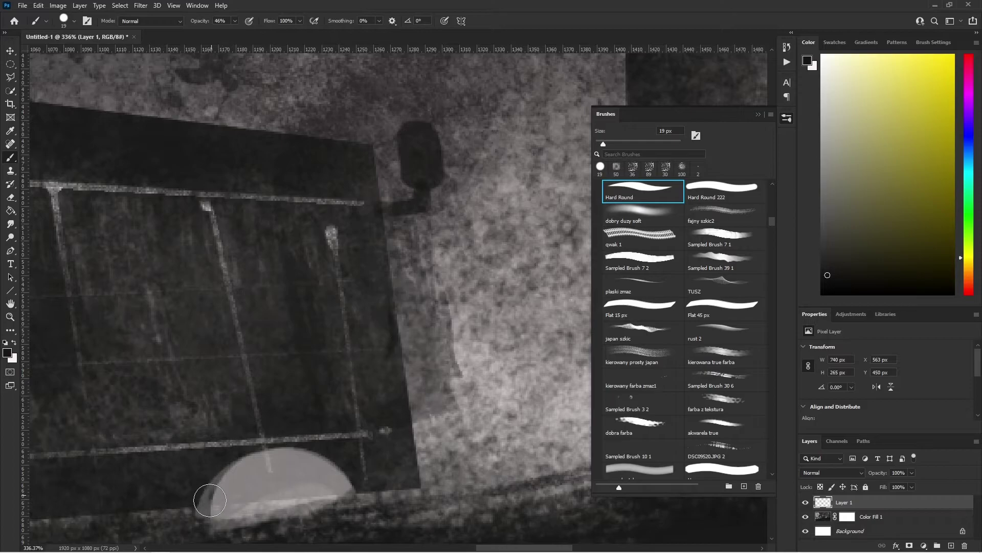
pyautogui.moveTo(215, 493)
pyautogui.mouseDown()
pyautogui.moveTo(206, 495)
pyautogui.moveTo(279, 441)
pyautogui.mouseUp()
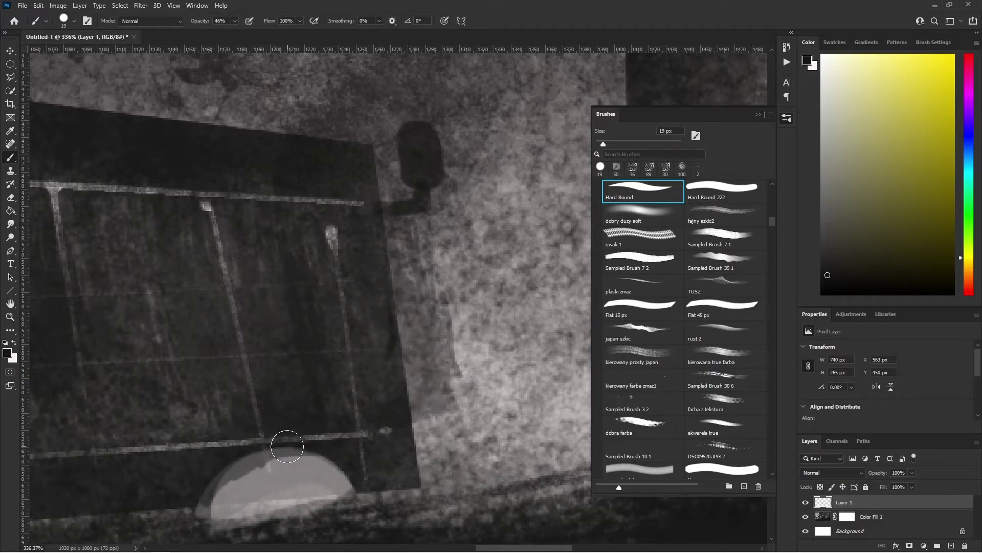
pyautogui.hotkey('ctrl', 'z')
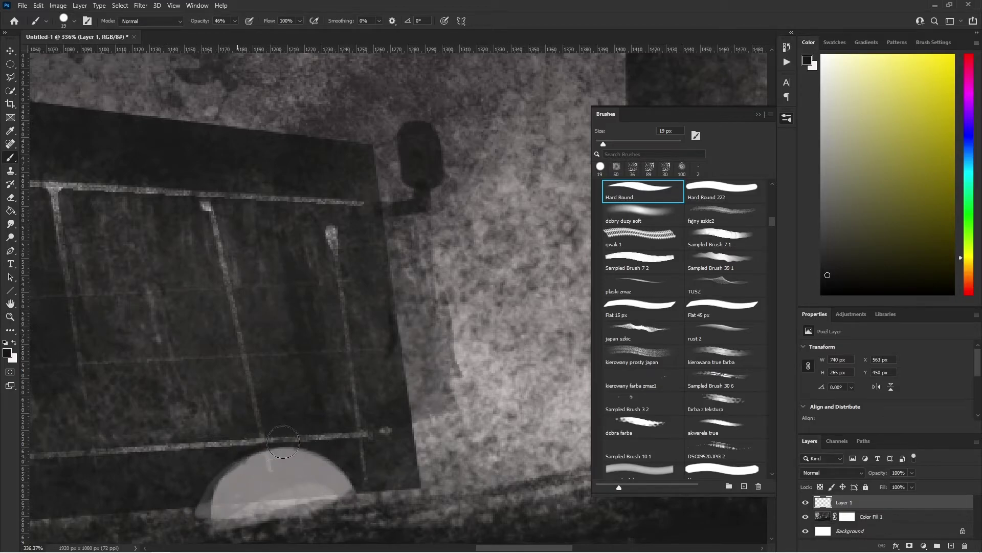
pyautogui.moveTo(328, 466)
pyautogui.mouseDown()
pyautogui.moveTo(309, 445)
pyautogui.moveTo(352, 482)
pyautogui.mouseUp()
# - Select the Soft Round Pressure Opacity brush from the brush presets
pyautogui.click(653, 209)
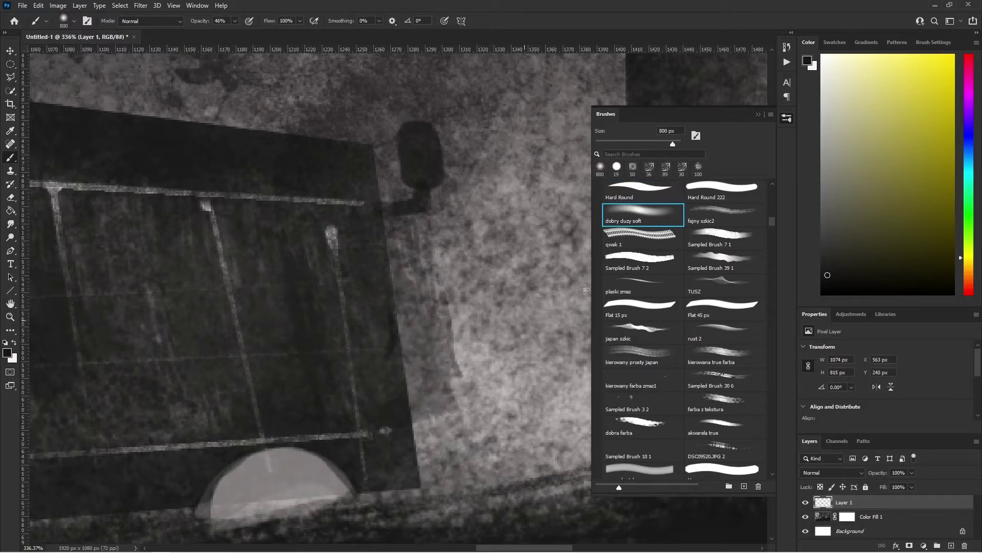
pyautogui.scroll(5, 772, 193)
pyautogui.scroll(5, 773, 193)
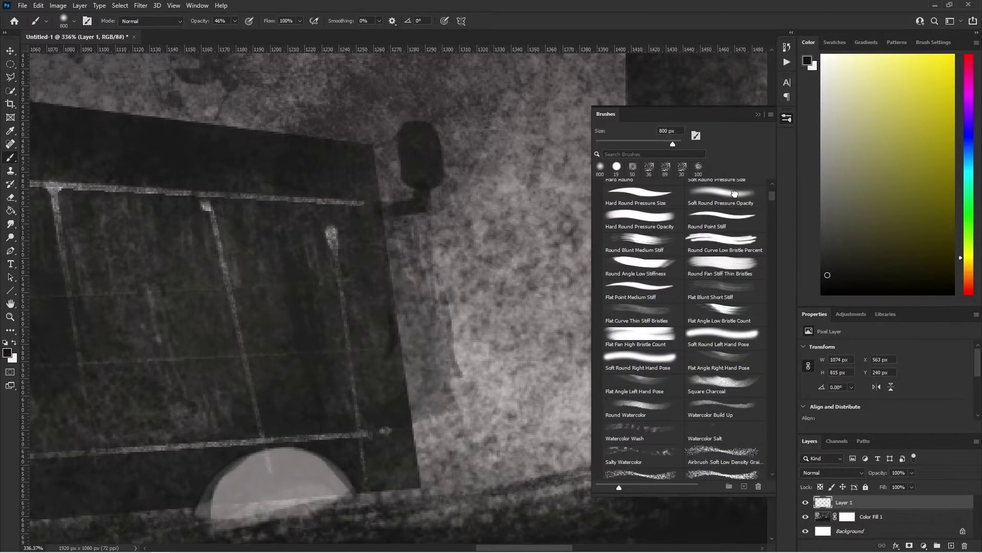
pyautogui.click(726, 195)
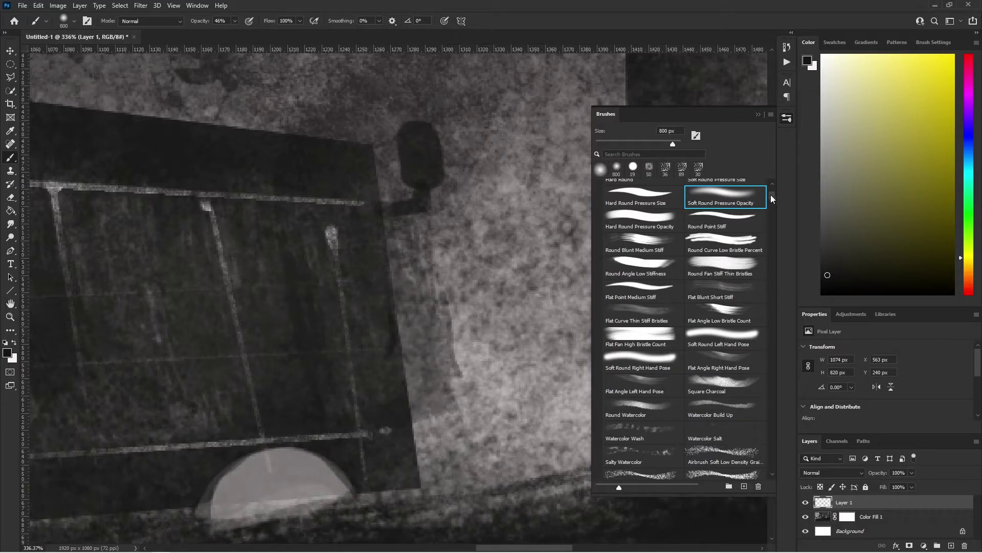
pyautogui.scroll(5, 773, 199)
# - Zoom out and recentre the view to see the whole painting
pyautogui.press('z')
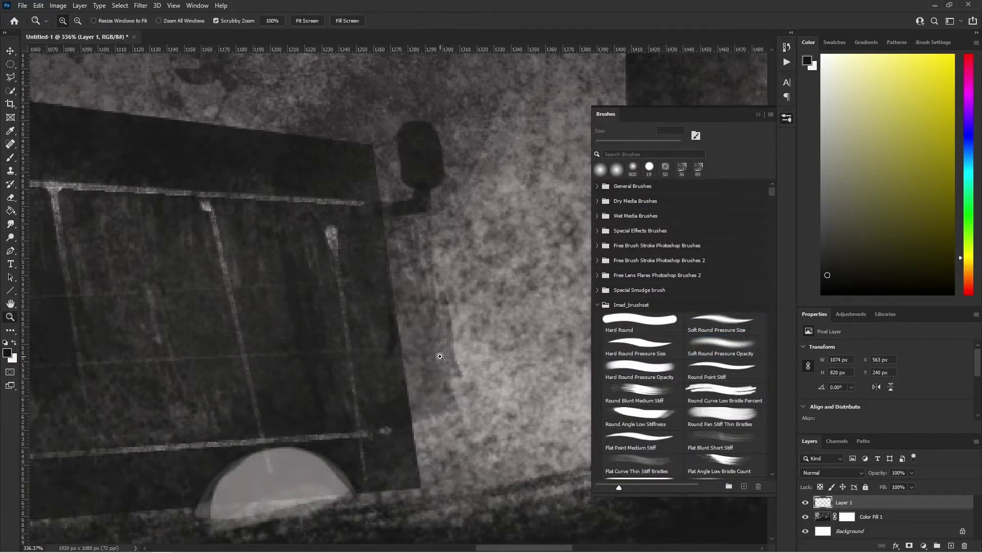
pyautogui.hotkey('ctrl', '1')
pyautogui.hotkey('ctrl', '-')
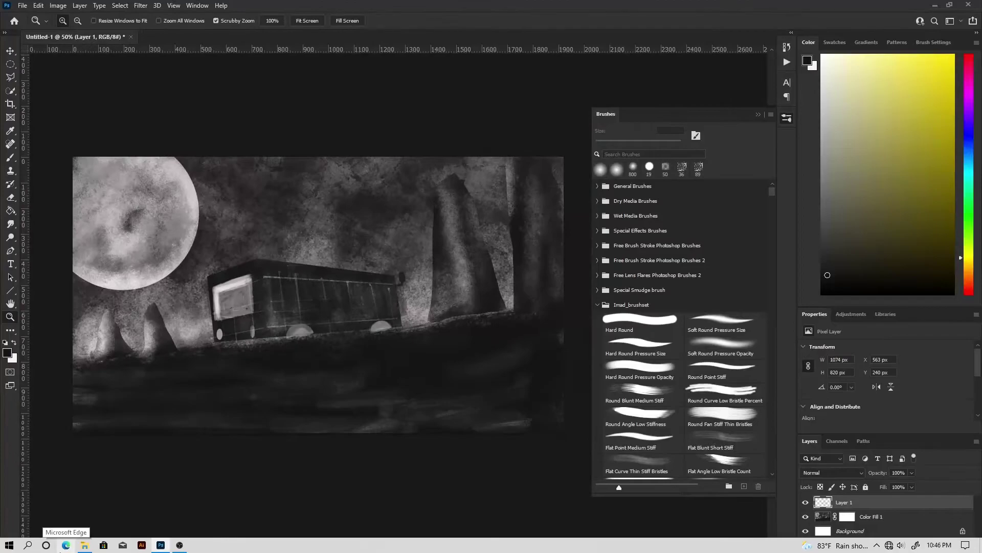
pyautogui.moveTo(352, 367); pyautogui.dragTo(376, 392)
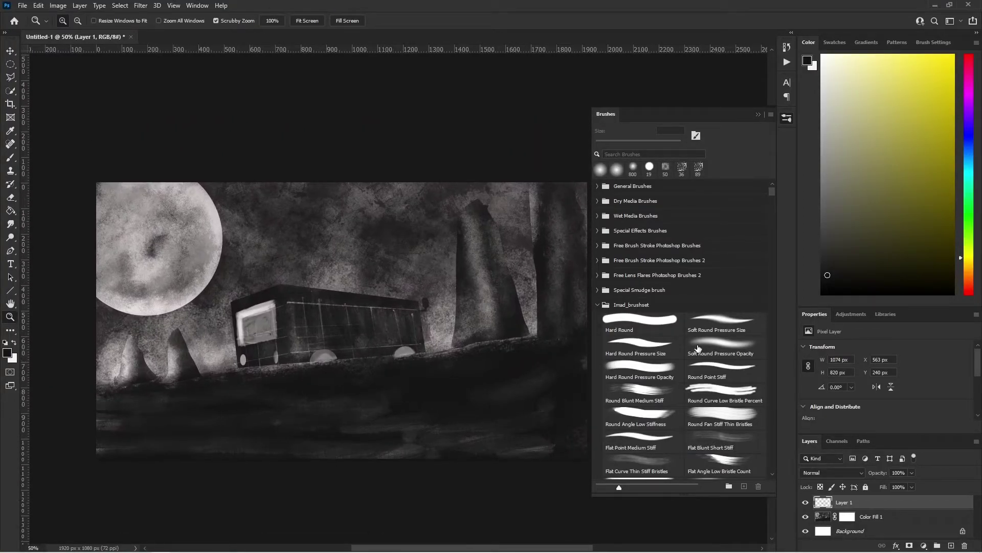
# - Switch to the Round Watercolor brush and set the view back to 100% on the bus
pyautogui.click(723, 393)
pyautogui.scroll(-5, 724, 393)
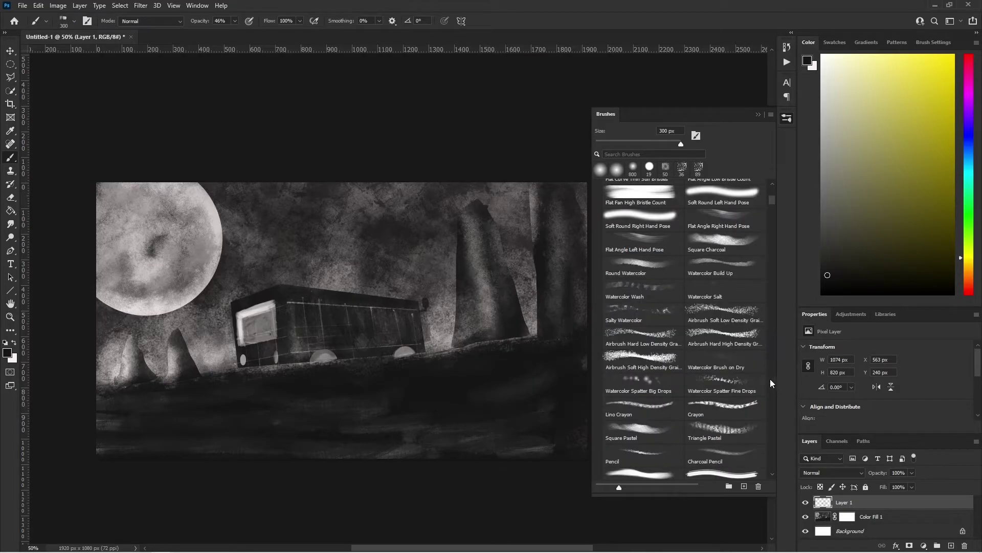
pyautogui.click(643, 265)
pyautogui.press('z')
pyautogui.click(358, 353)
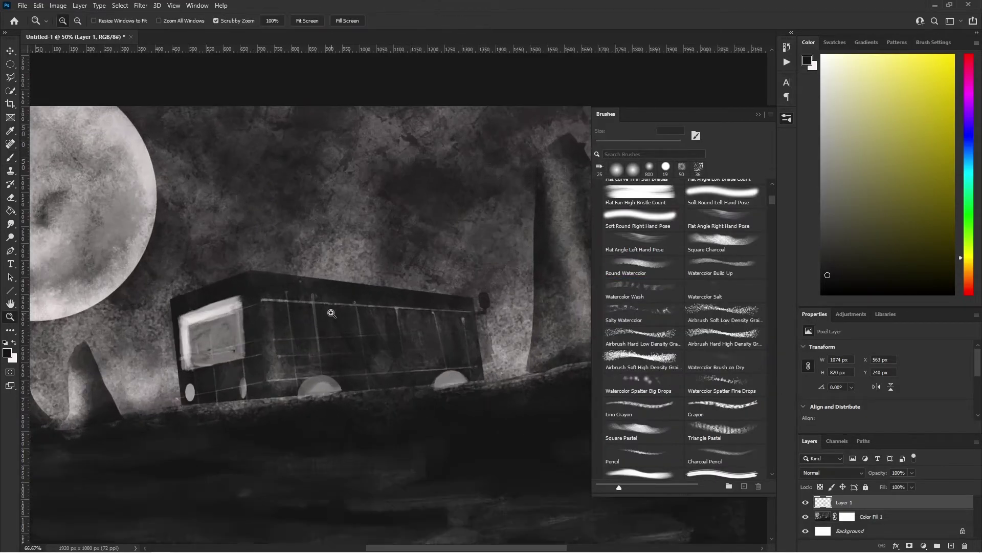
pyautogui.click(328, 325)
pyautogui.hotkey('ctrl', '-')
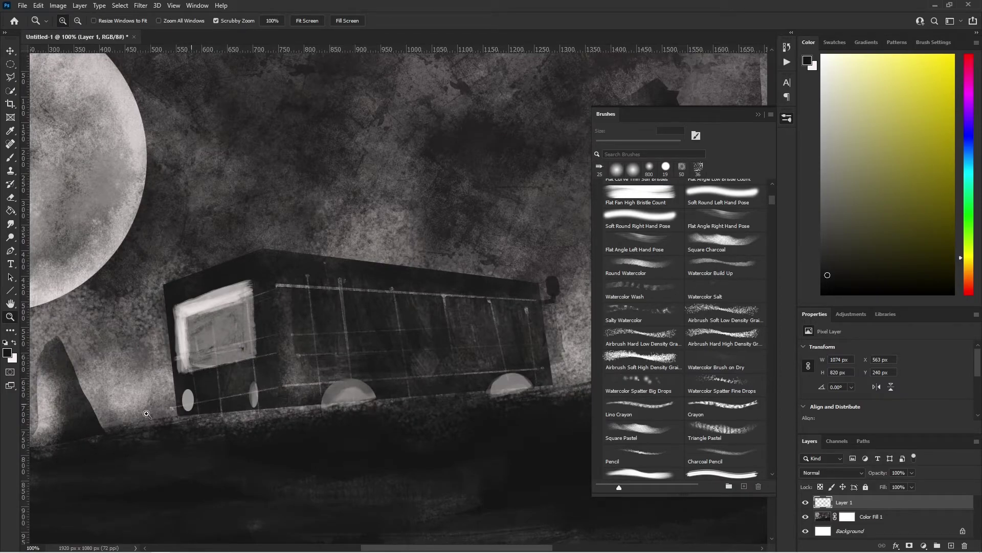
# - With white as the painting colour, try a faint watercolor stroke in a window, then undo it
pyautogui.press('x')
pyautogui.press('b')
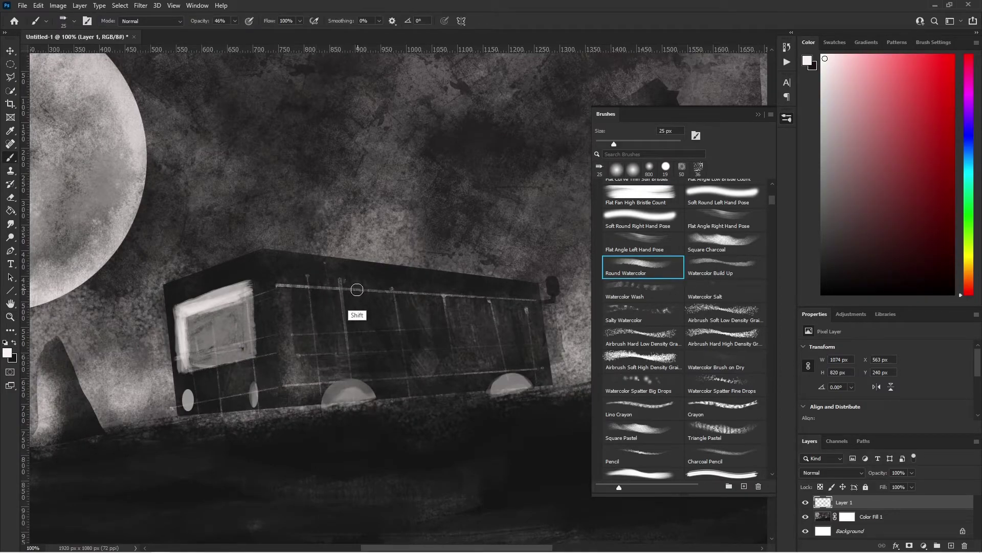
pyautogui.moveTo(316, 297)
pyautogui.mouseDown()
pyautogui.moveTo(317, 325)
pyautogui.moveTo(313, 307)
pyautogui.moveTo(337, 353)
pyautogui.moveTo(379, 338)
pyautogui.moveTo(322, 316)
pyautogui.moveTo(358, 294)
pyautogui.moveTo(394, 312)
pyautogui.moveTo(397, 353)
pyautogui.moveTo(324, 349)
pyautogui.moveTo(392, 349)
pyautogui.moveTo(373, 307)
pyautogui.moveTo(380, 324)
pyautogui.moveTo(327, 322)
pyautogui.moveTo(333, 307)
pyautogui.mouseUp()
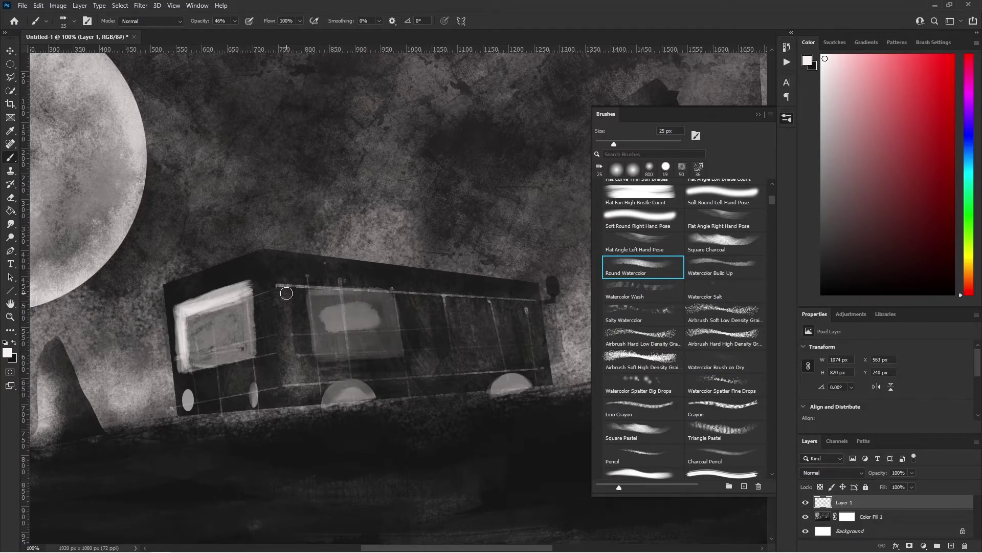
pyautogui.hotkey('ctrl', '-')
pyautogui.hotkey('ctrl', 'z')
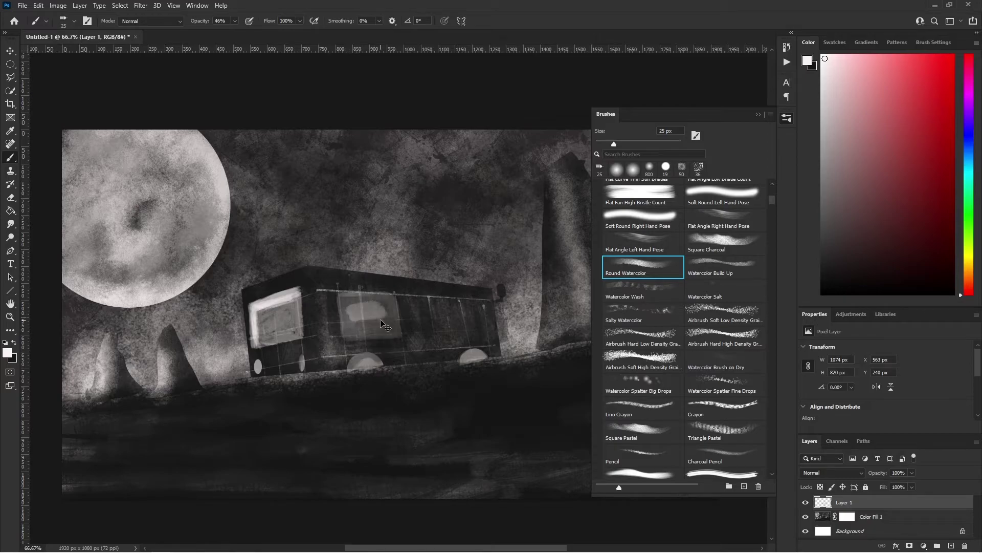
pyautogui.hotkey('ctrl', 'z')
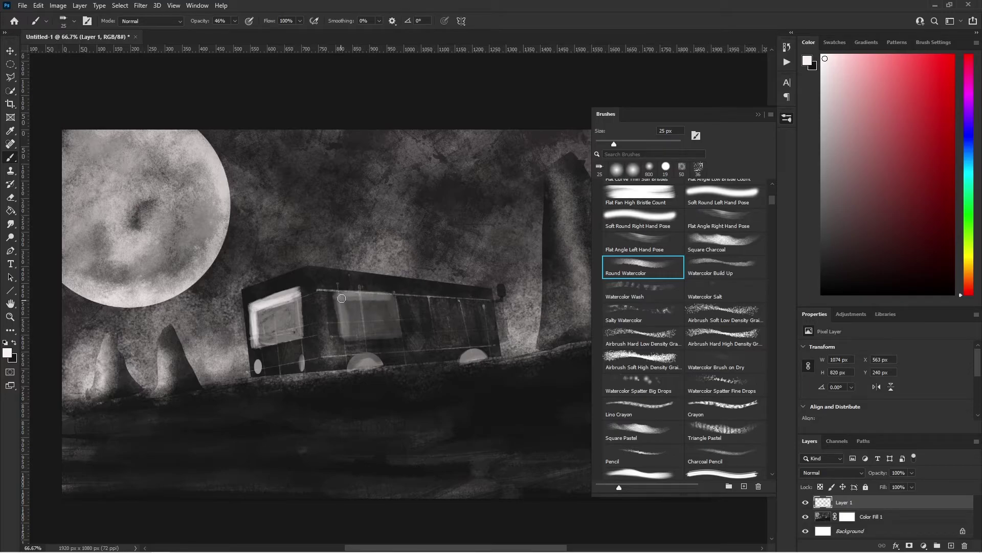
# - Paint pale chalky white strokes into the bus's middle and rear windows
pyautogui.moveTo(357, 306); pyautogui.dragTo(338, 304)
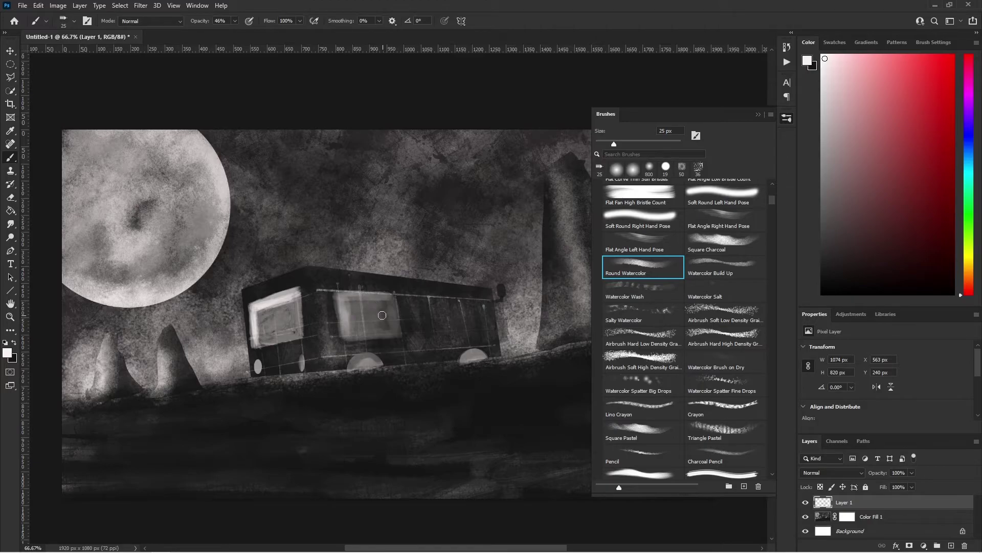
pyautogui.moveTo(430, 292)
pyautogui.mouseDown()
pyautogui.moveTo(429, 330)
pyautogui.moveTo(439, 300)
pyautogui.moveTo(472, 302)
pyautogui.moveTo(487, 330)
pyautogui.moveTo(441, 324)
pyautogui.moveTo(429, 310)
pyautogui.moveTo(437, 300)
pyautogui.moveTo(470, 314)
pyautogui.mouseUp()
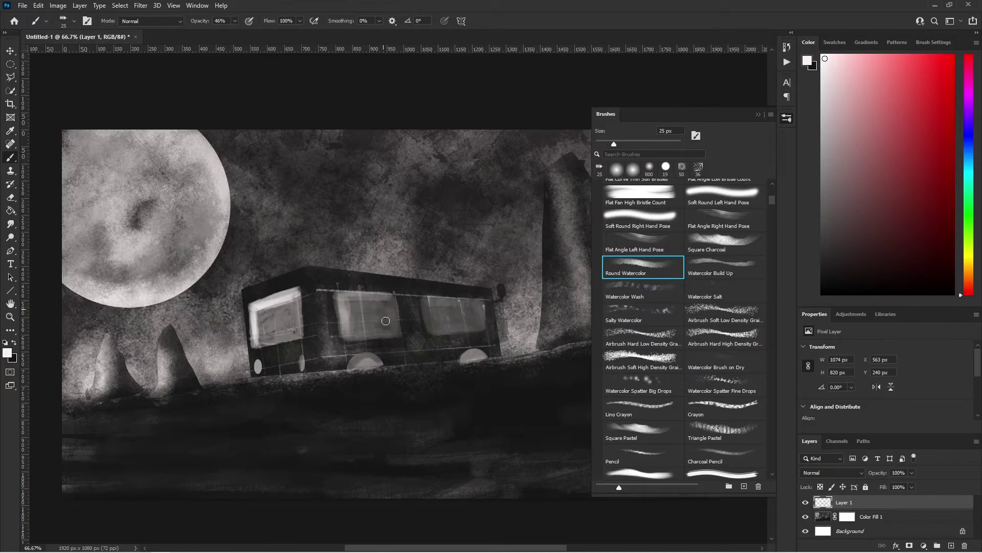
pyautogui.moveTo(386, 320)
pyautogui.mouseDown()
pyautogui.moveTo(353, 322)
pyautogui.moveTo(341, 302)
pyautogui.moveTo(338, 315)
pyautogui.moveTo(374, 297)
pyautogui.moveTo(430, 332)
pyautogui.moveTo(440, 300)
pyautogui.moveTo(478, 302)
pyautogui.mouseUp()
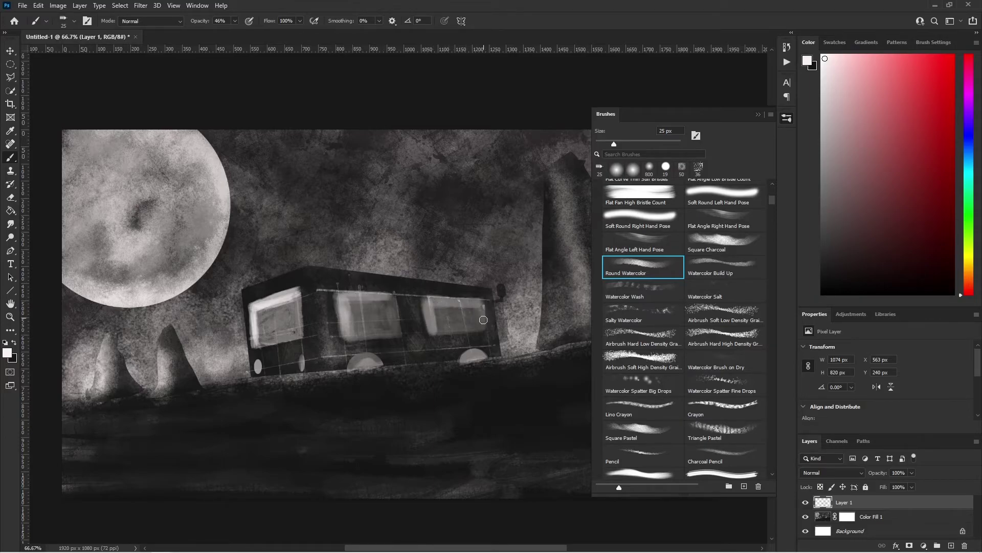
pyautogui.click(722, 263)
# - Choose the Watercolor Build Up brush at 21 px and lower its opacity to 18%
pyautogui.click(74, 21)
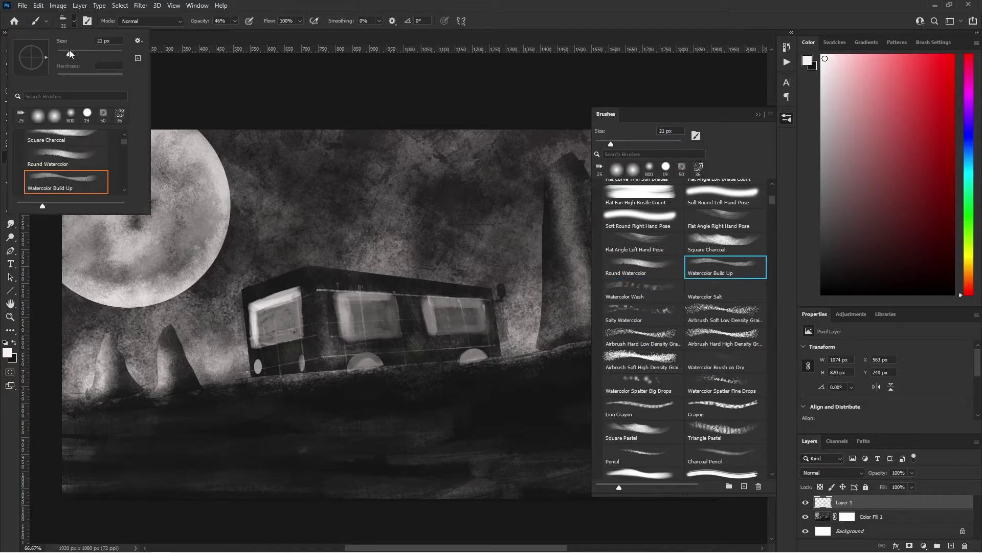
pyautogui.click(430, 312)
pyautogui.moveTo(430, 309)
pyautogui.mouseDown()
pyautogui.moveTo(433, 301)
pyautogui.moveTo(472, 304)
pyautogui.mouseUp()
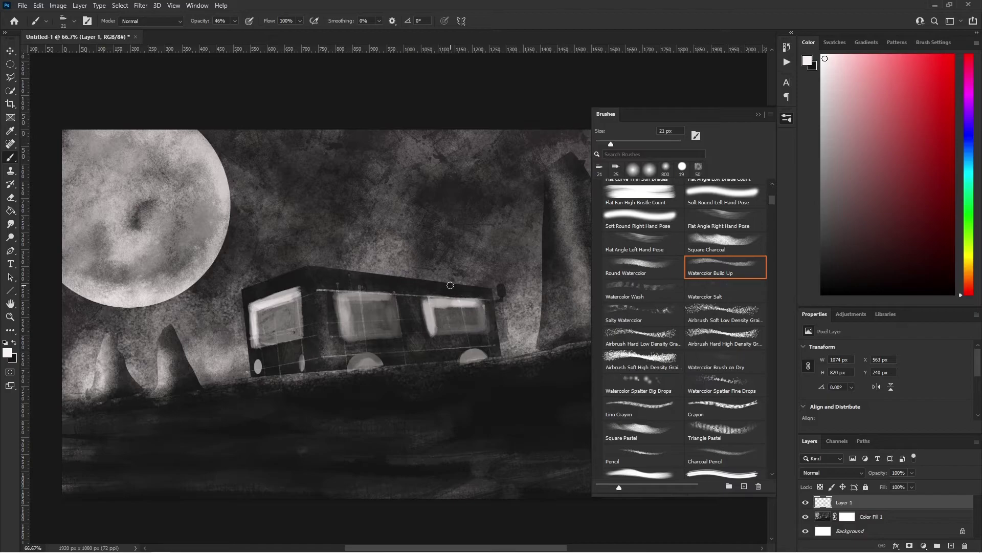
pyautogui.click(234, 21)
pyautogui.moveTo(235, 32); pyautogui.dragTo(222, 32)
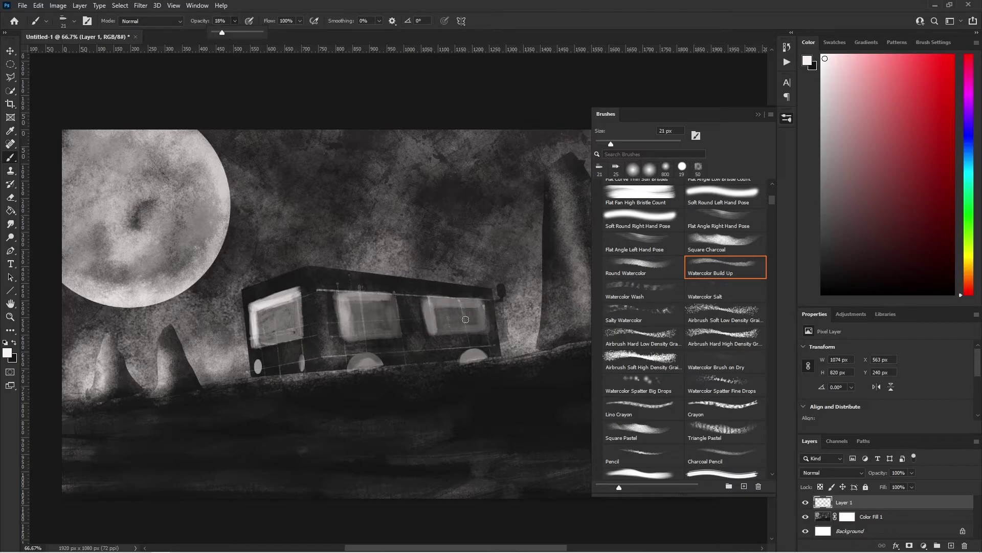
pyautogui.click(429, 317)
# - Brighten the top edges of the middle and rear windows, then close the brush library
pyautogui.moveTo(427, 301); pyautogui.dragTo(475, 302)
pyautogui.moveTo(338, 302)
pyautogui.mouseDown()
pyautogui.moveTo(392, 312)
pyautogui.moveTo(358, 315)
pyautogui.mouseUp()
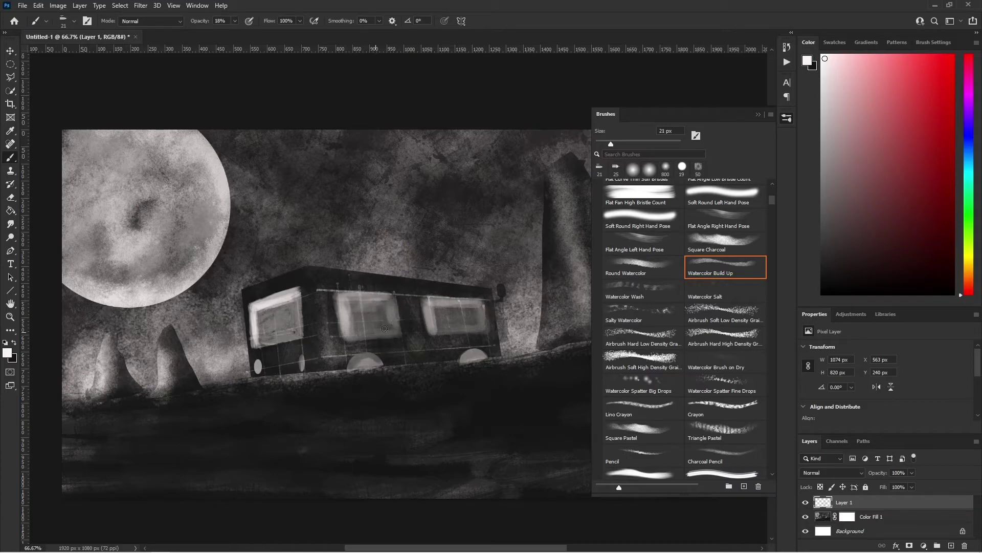
pyautogui.moveTo(478, 319)
pyautogui.mouseDown()
pyautogui.moveTo(438, 319)
pyautogui.moveTo(468, 309)
pyautogui.moveTo(478, 318)
pyautogui.moveTo(450, 327)
pyautogui.moveTo(460, 324)
pyautogui.mouseUp()
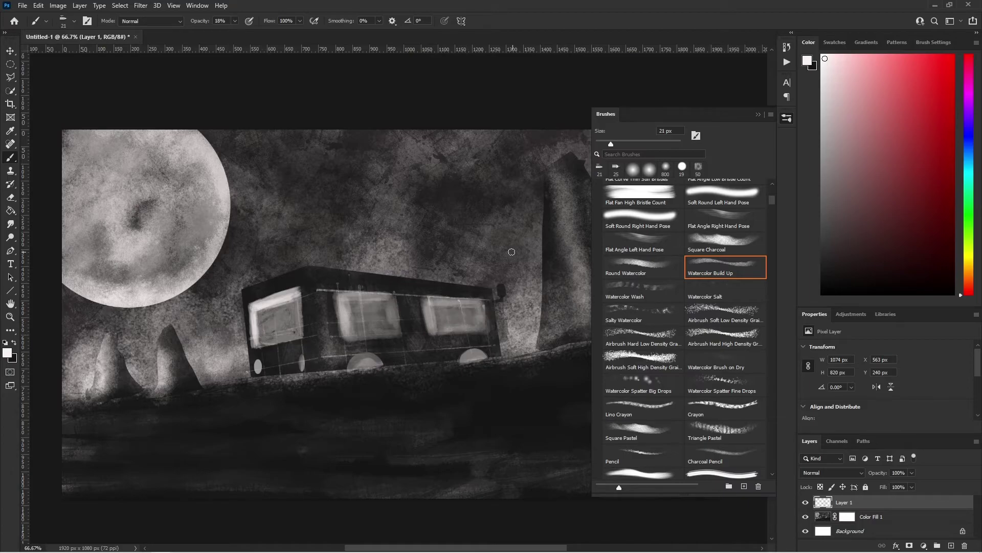
pyautogui.click(758, 114)
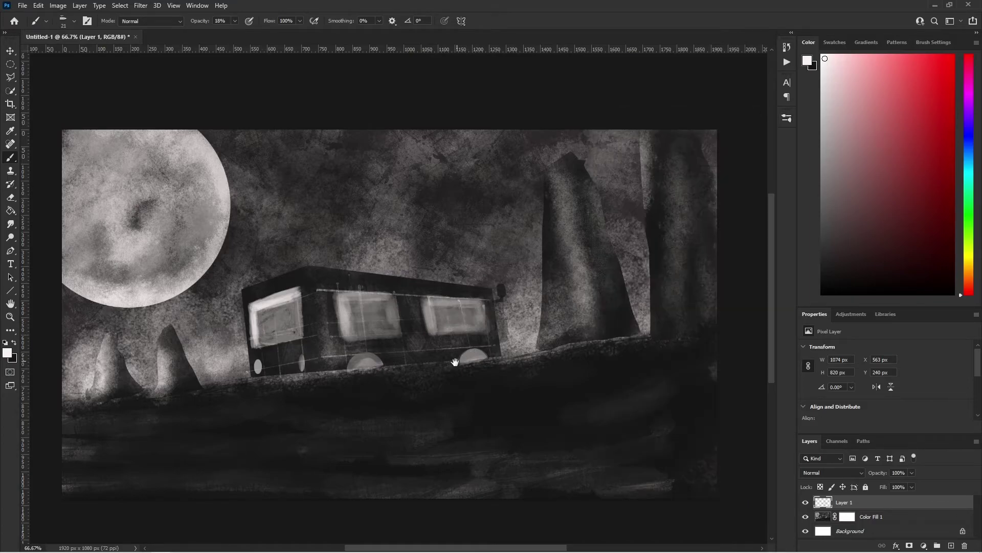
pyautogui.scroll(-1, 450, 359)
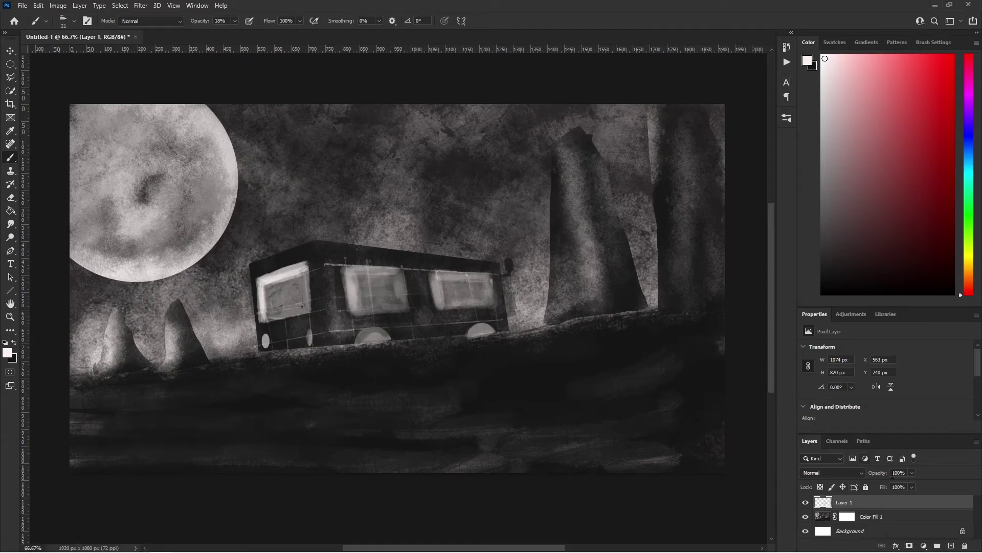
# - On a new Layer 2, paint thin diagonal light streaks across the bus with a 10 px brush
pyautogui.click(952, 545)
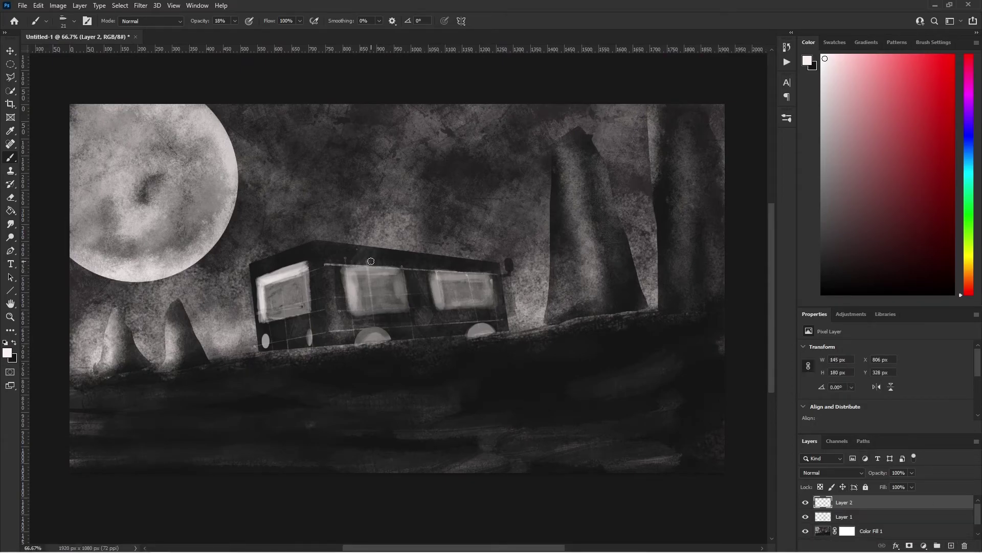
pyautogui.click(74, 21)
pyautogui.press('Return')
pyautogui.moveTo(389, 258); pyautogui.dragTo(389, 246)
pyautogui.hotkey('ctrl', 'z')
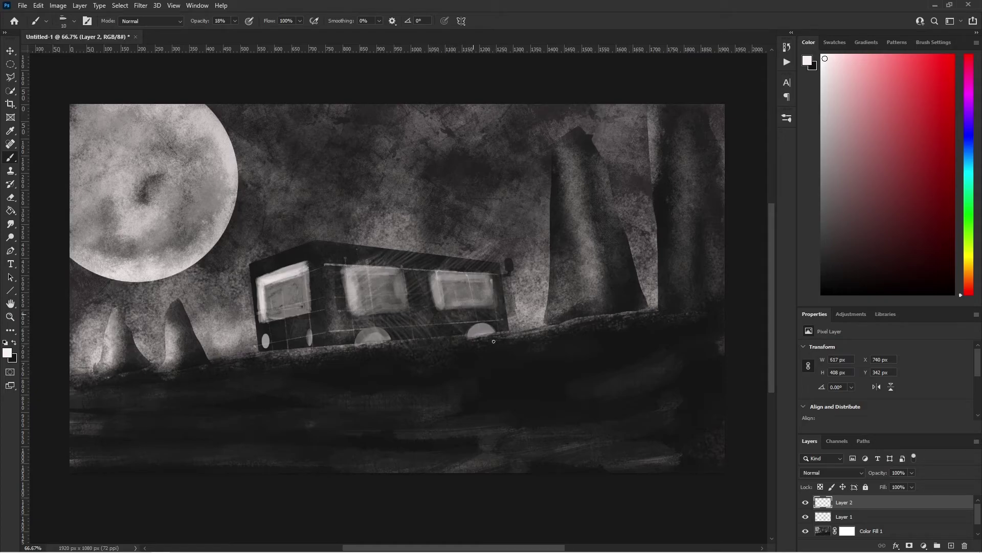
pyautogui.moveTo(511, 249); pyautogui.dragTo(482, 238)
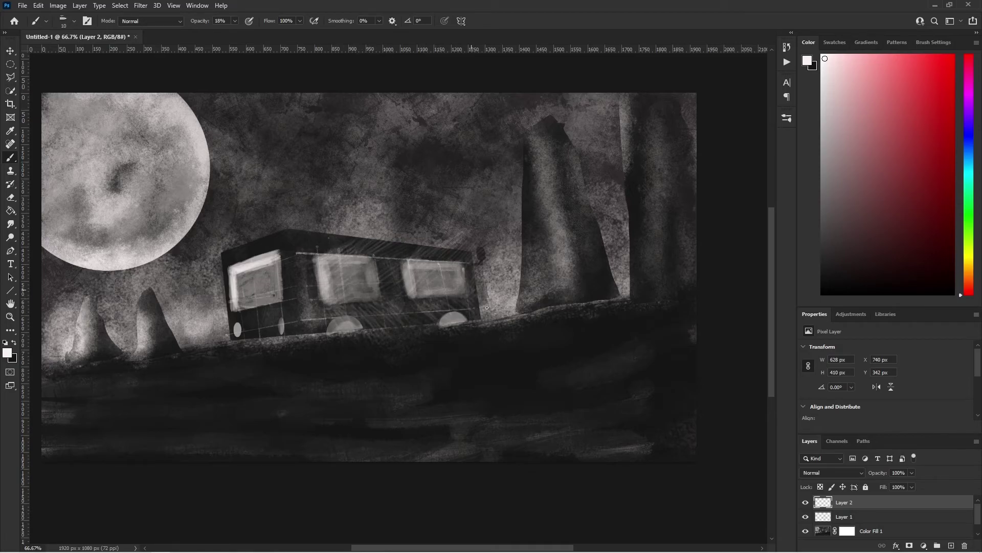
# - Make black the foreground colour and raise the brush opacity to 40% for the wheels
pyautogui.scroll(-2, 433, 294)
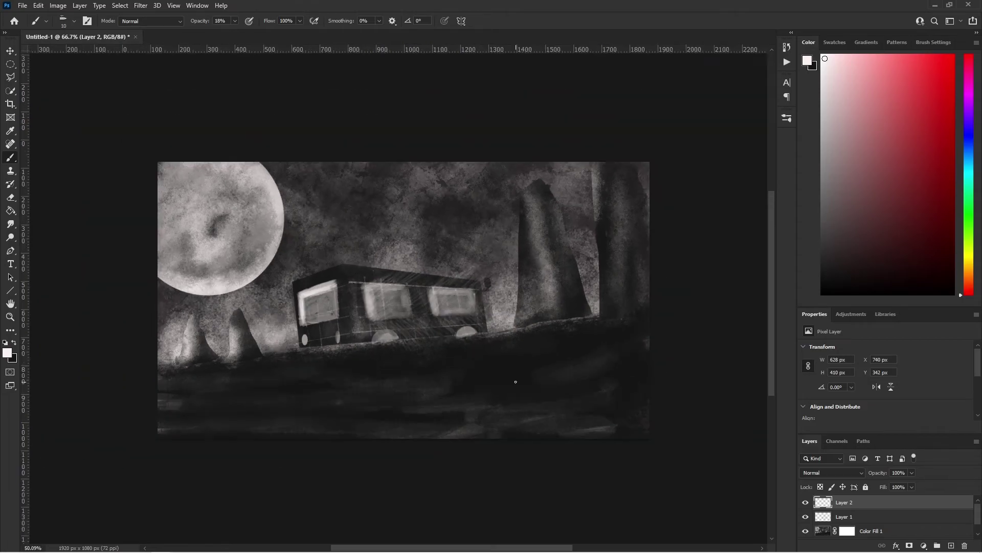
pyautogui.scroll(4, 452, 325)
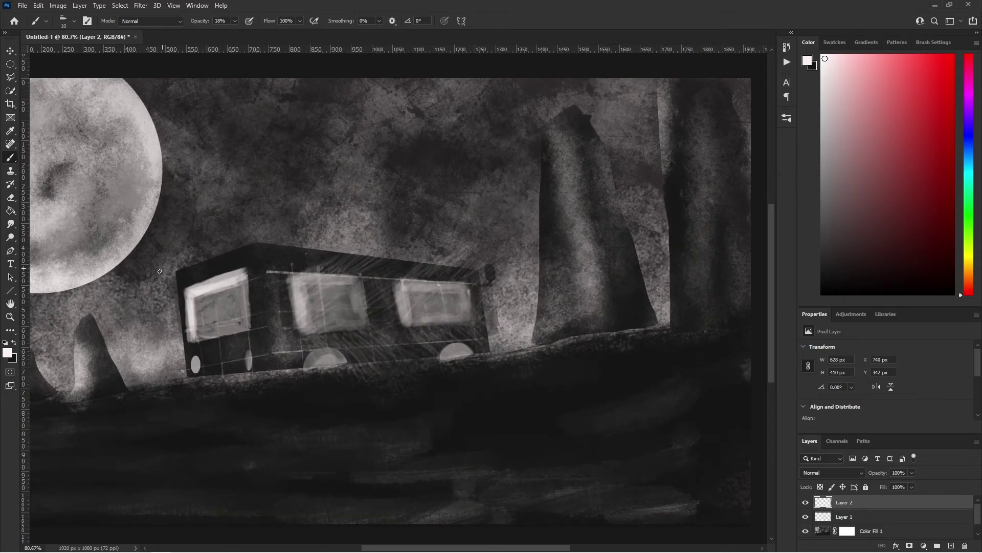
pyautogui.press('x')
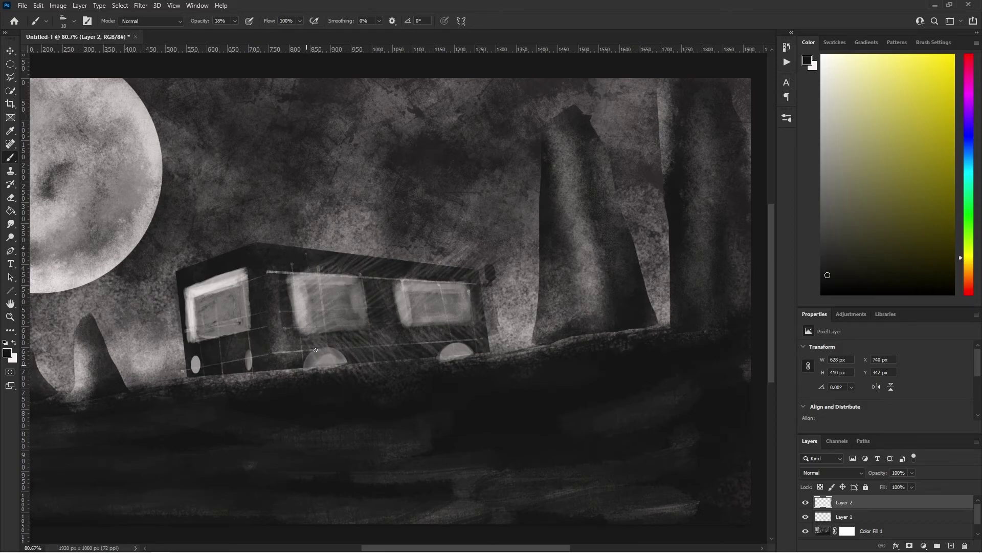
pyautogui.moveTo(235, 21); pyautogui.dragTo(246, 31)
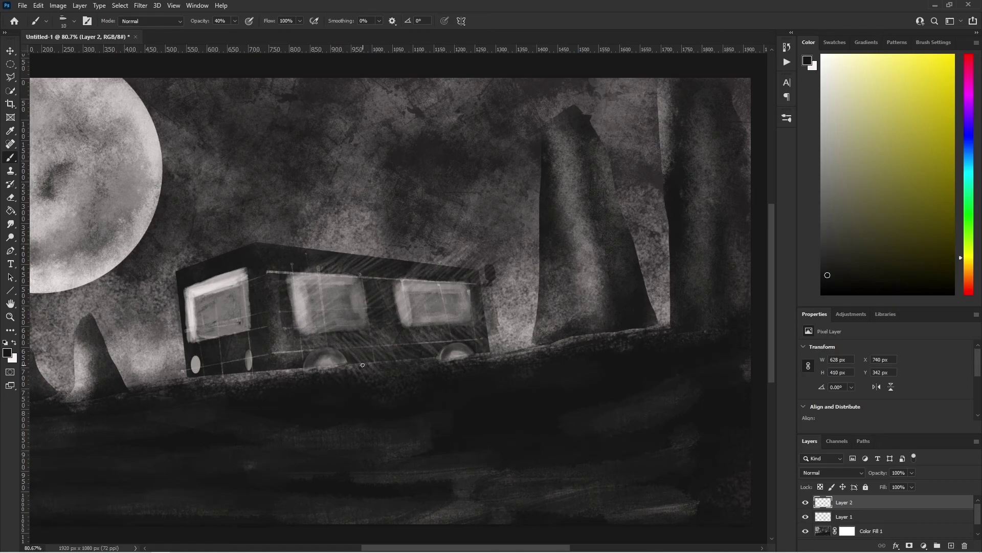
pyautogui.scroll(-3, 362, 365)
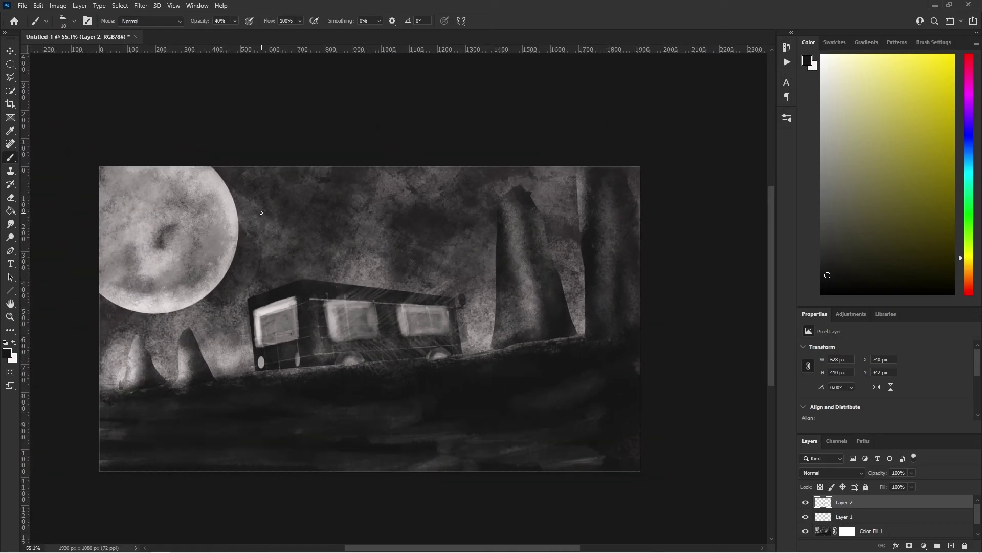